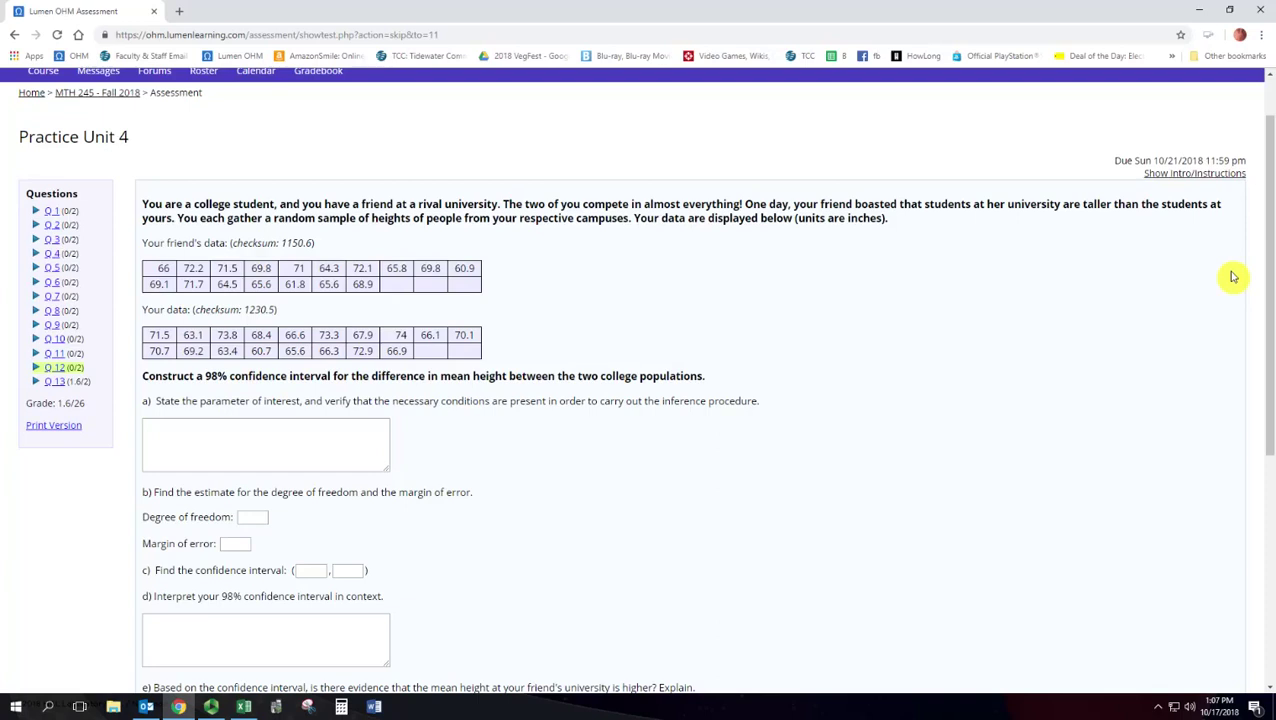
Open question 13 of Practice Unit 4 and examine the successes and sample sizes given for the two cities.
click(57, 384)
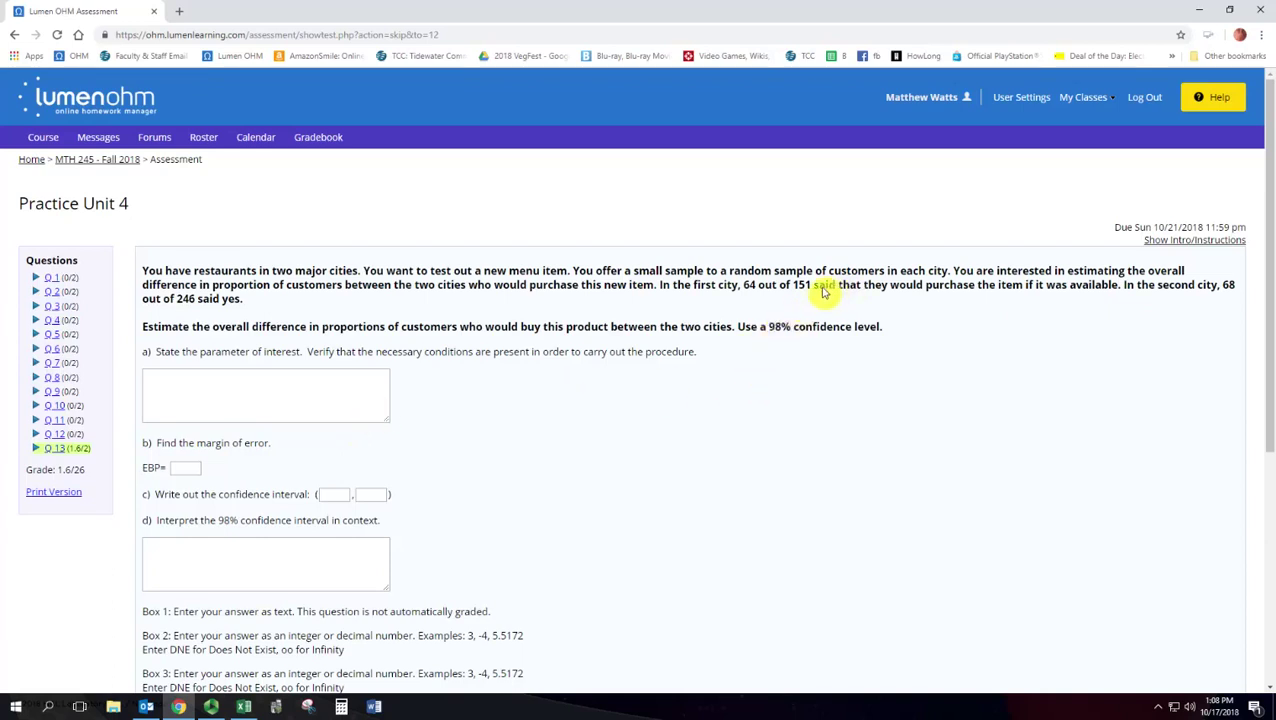
drag(813, 287, 1028, 293)
click(1028, 293)
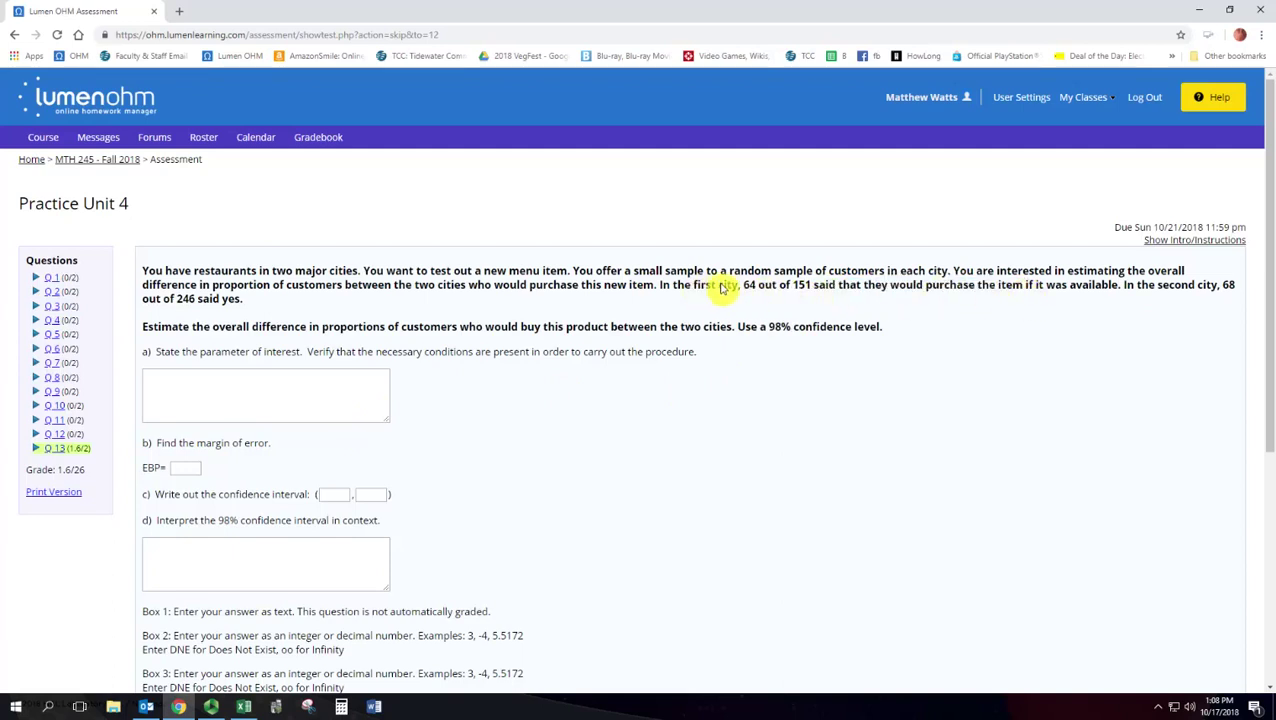
drag(794, 287, 757, 288)
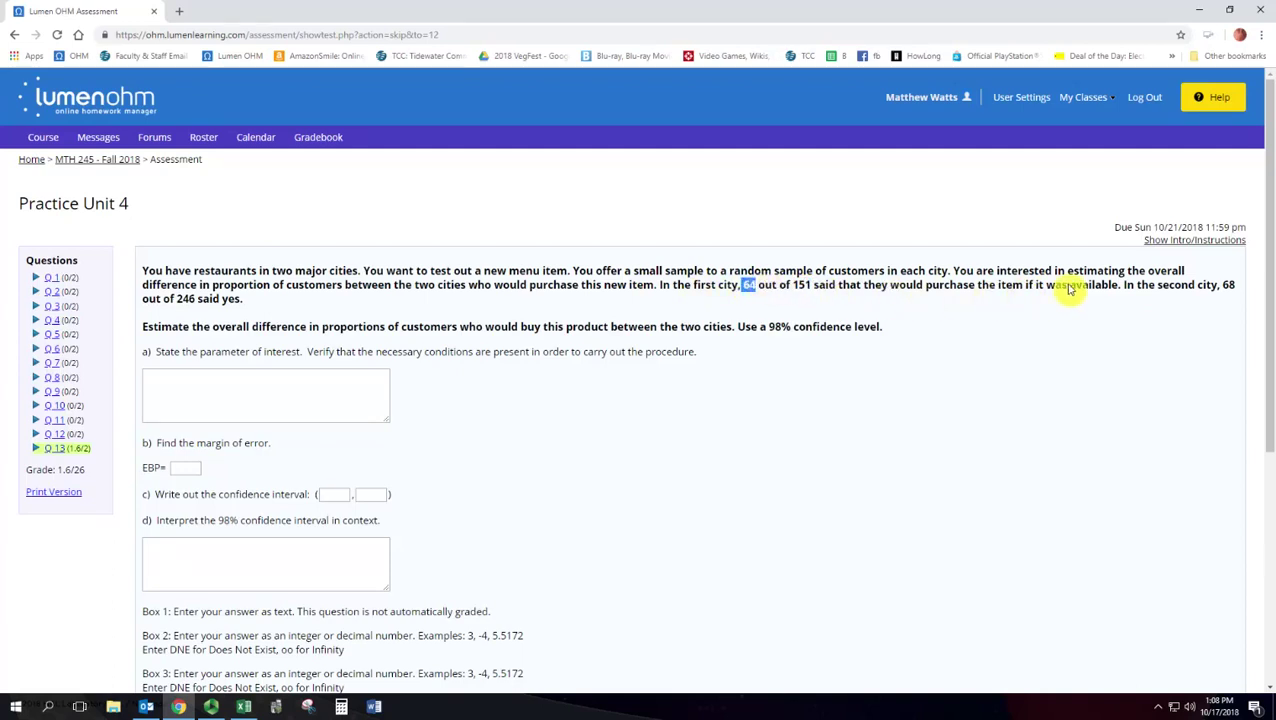
drag(177, 298, 196, 303)
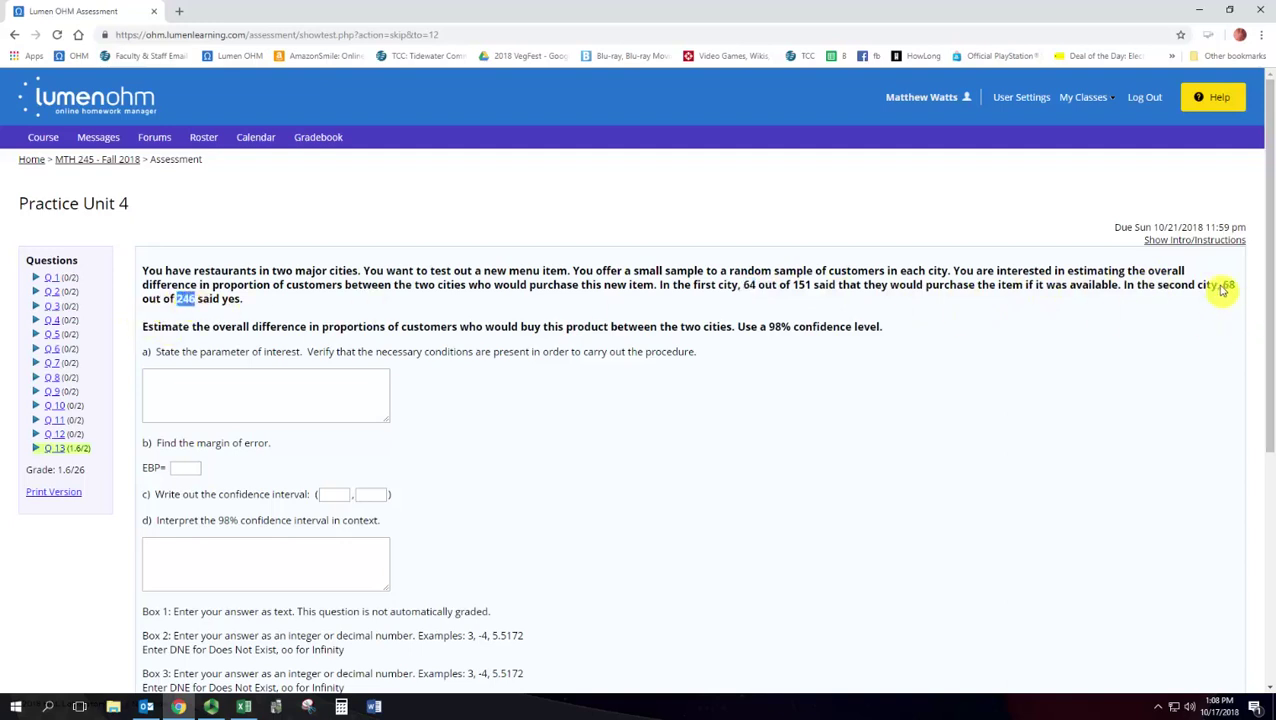
drag(1216, 286, 1235, 290)
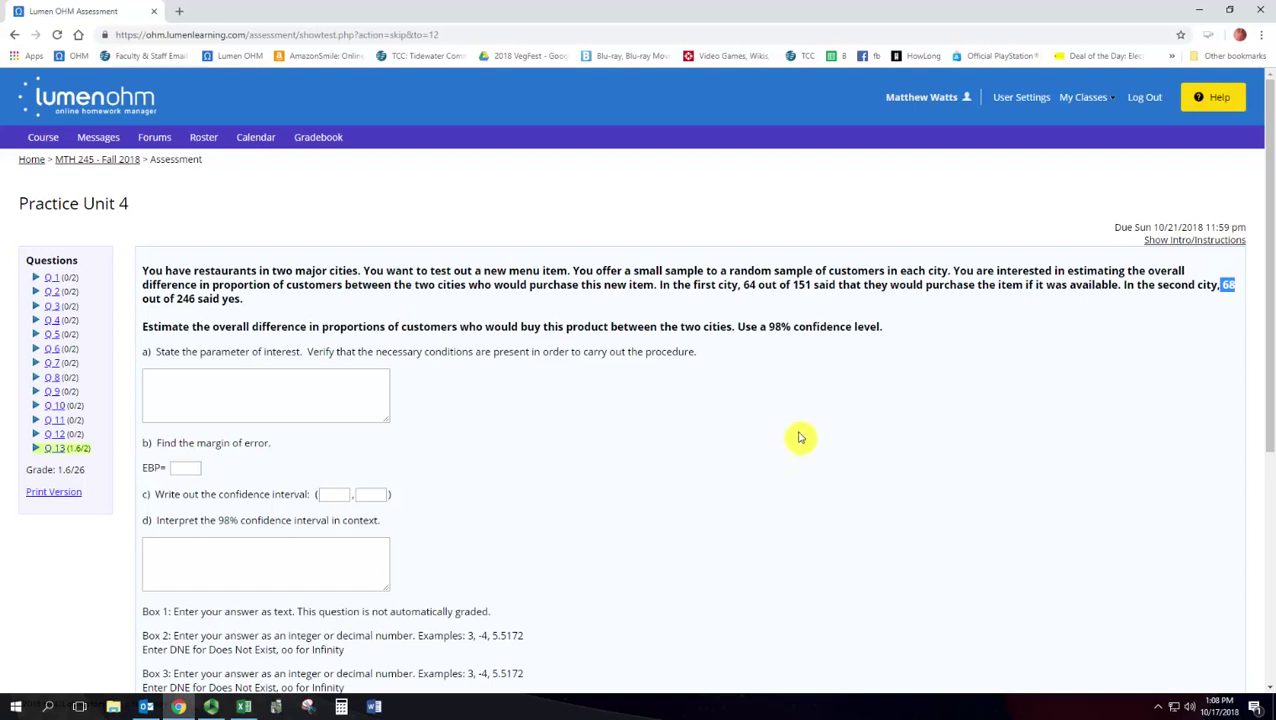
Answer part a with "Parameter of Interest: The difference in proportion of customers who would purchase the item between the two cities.".
click(182, 397)
text(P)
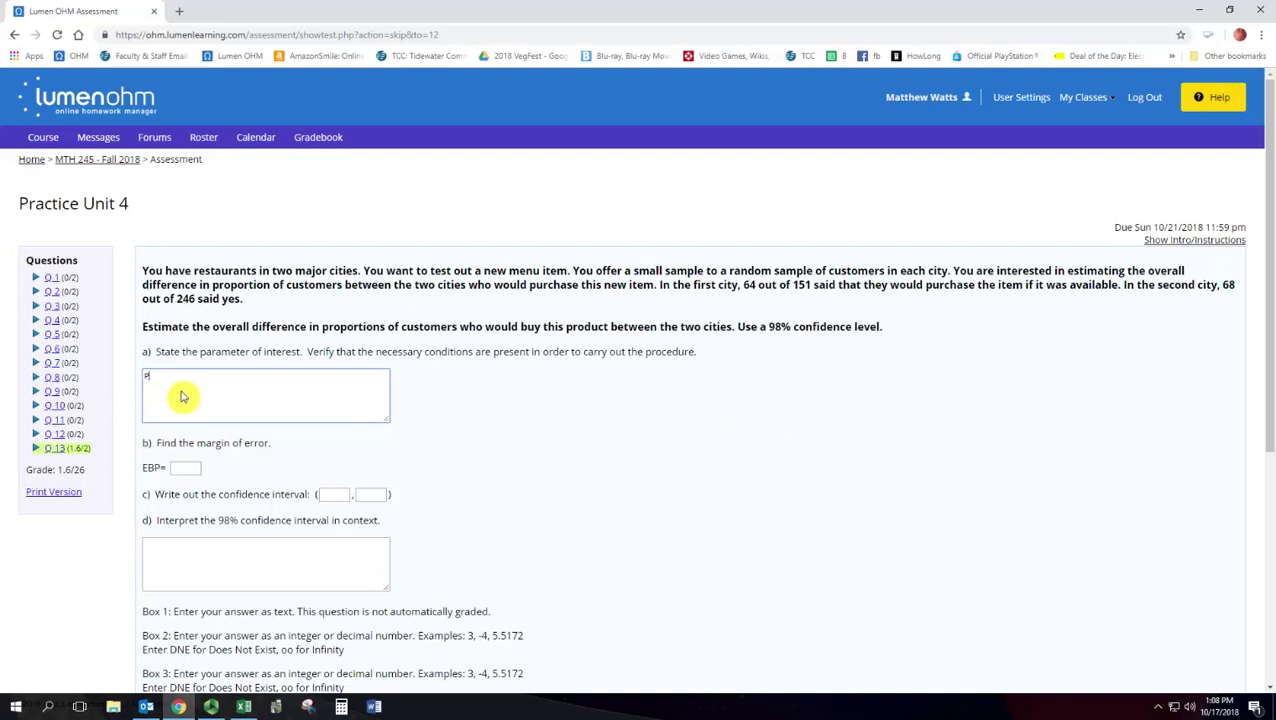
text(arameter of Interest: The difference in propo)
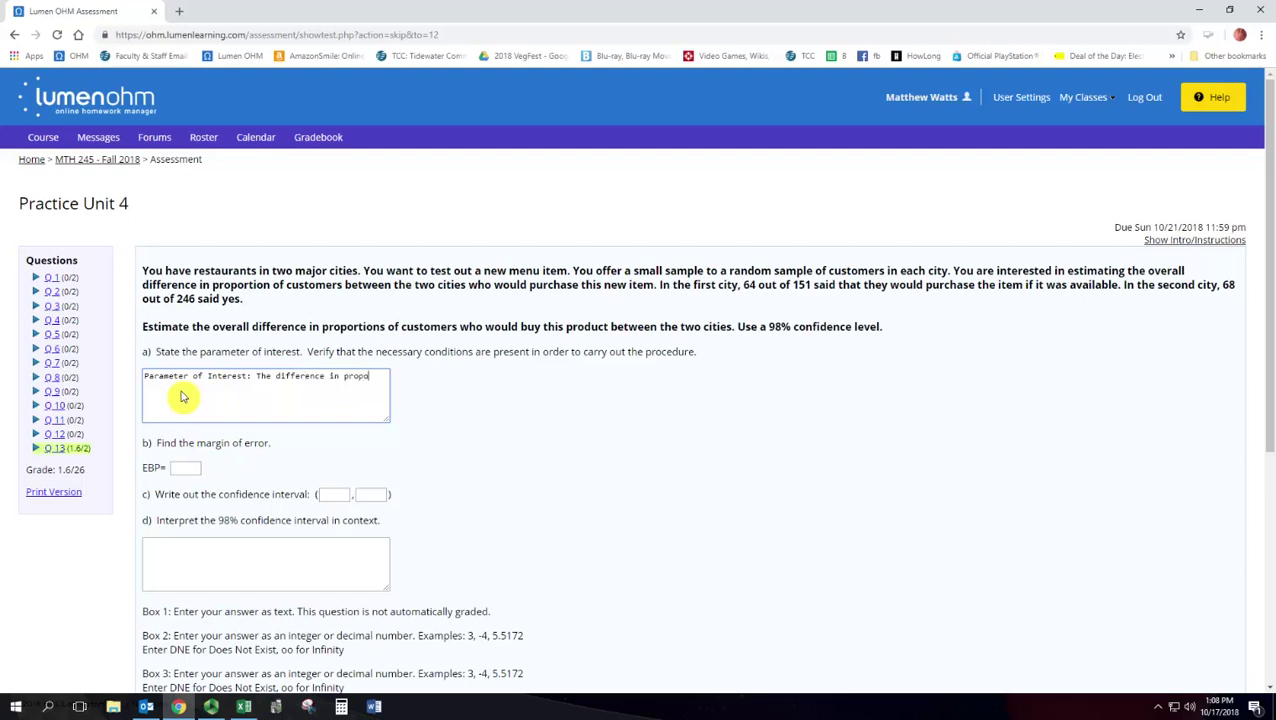
text(rtions of the)
key(BackSpace)
key(BackSpace)
key(BackSpace)
key(BackSpace)
key(BackSpace)
key(BackSpace)
key(BackSpace)
key(BackSpace)
key(BackSpace)
text(of customers who would purchase the item between the two cities.)
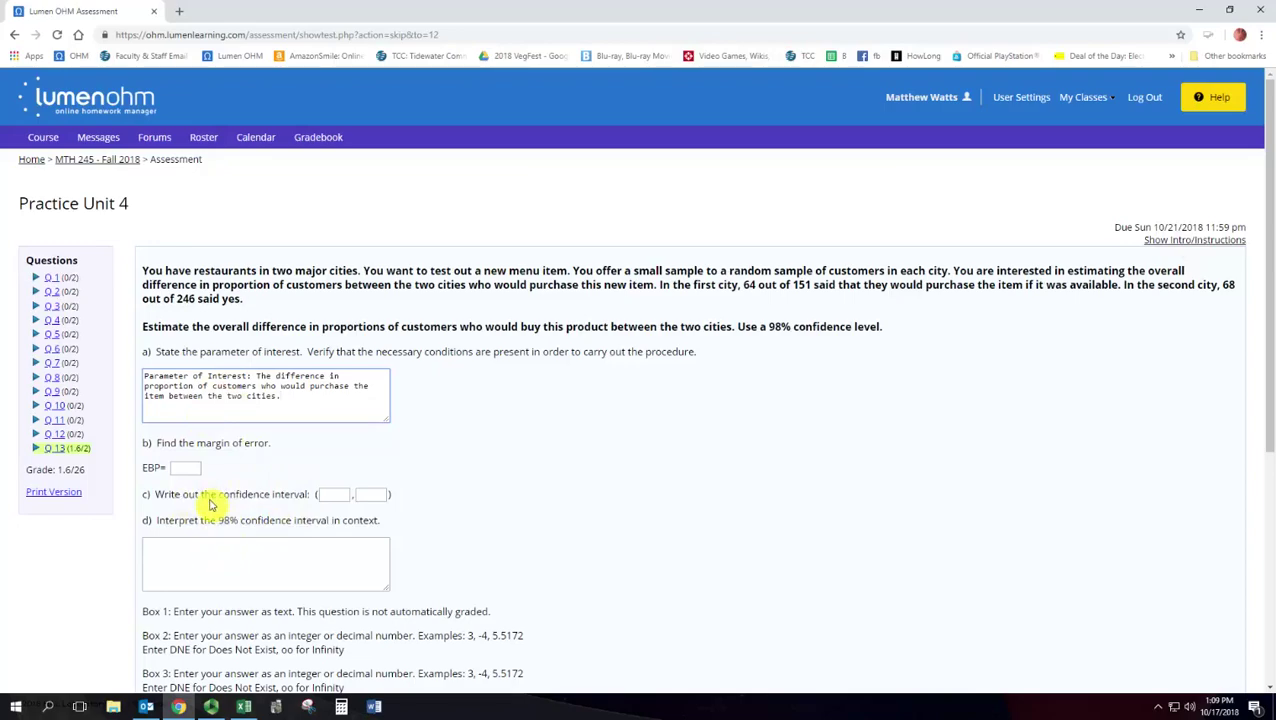
Place the browser beside the Excel confidence interval workbook and review the sample size, successes and sample proportion cells for both samples.
drag(396, 11, 1268, 10)
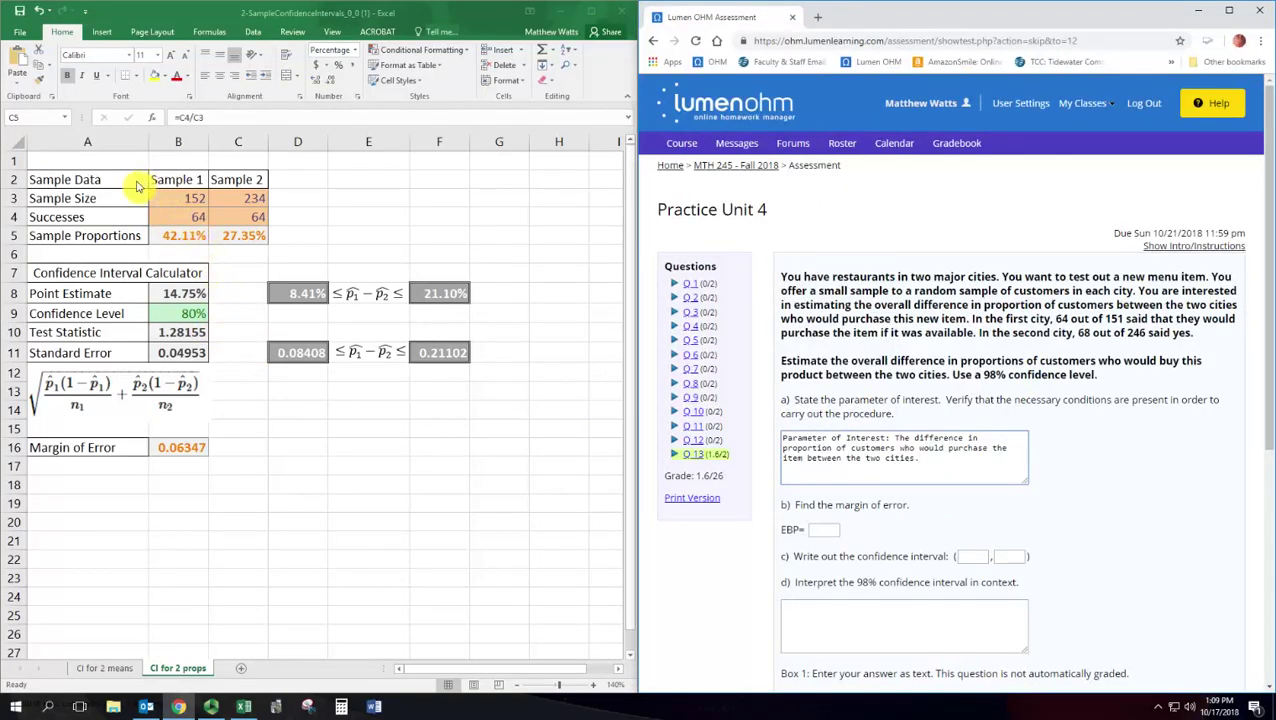
click(183, 197)
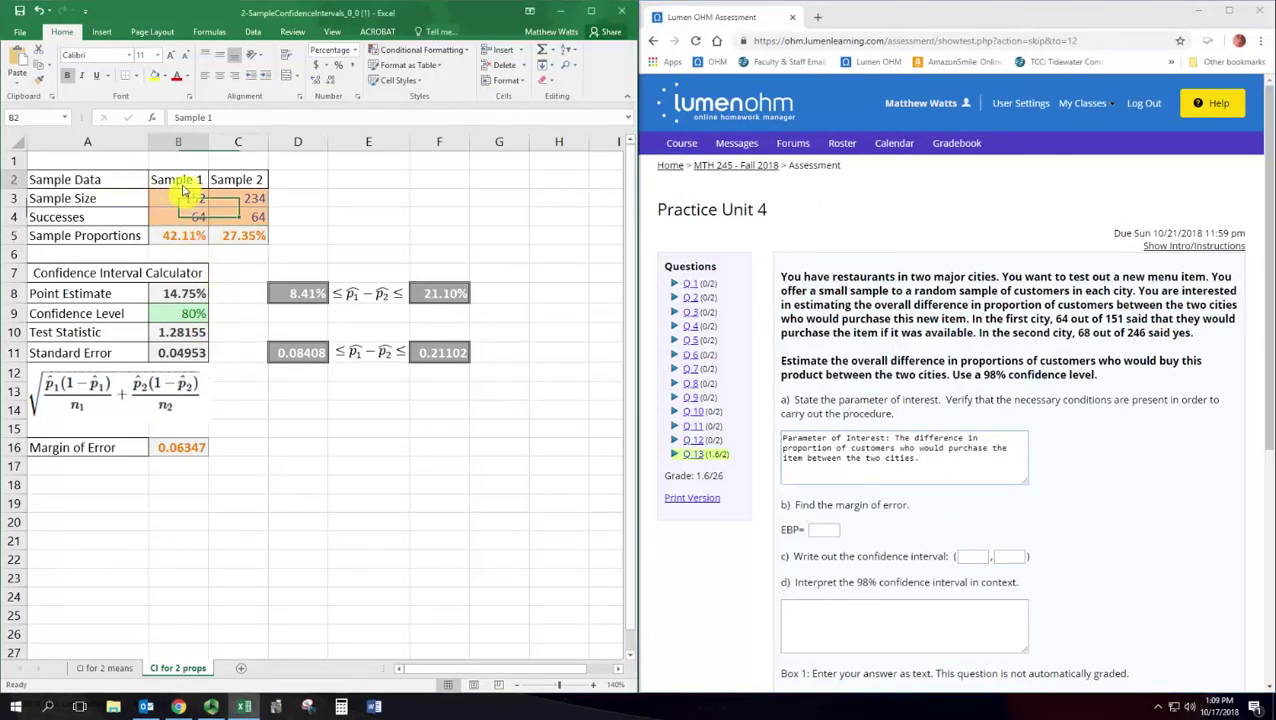
key(Up)
key(Right)
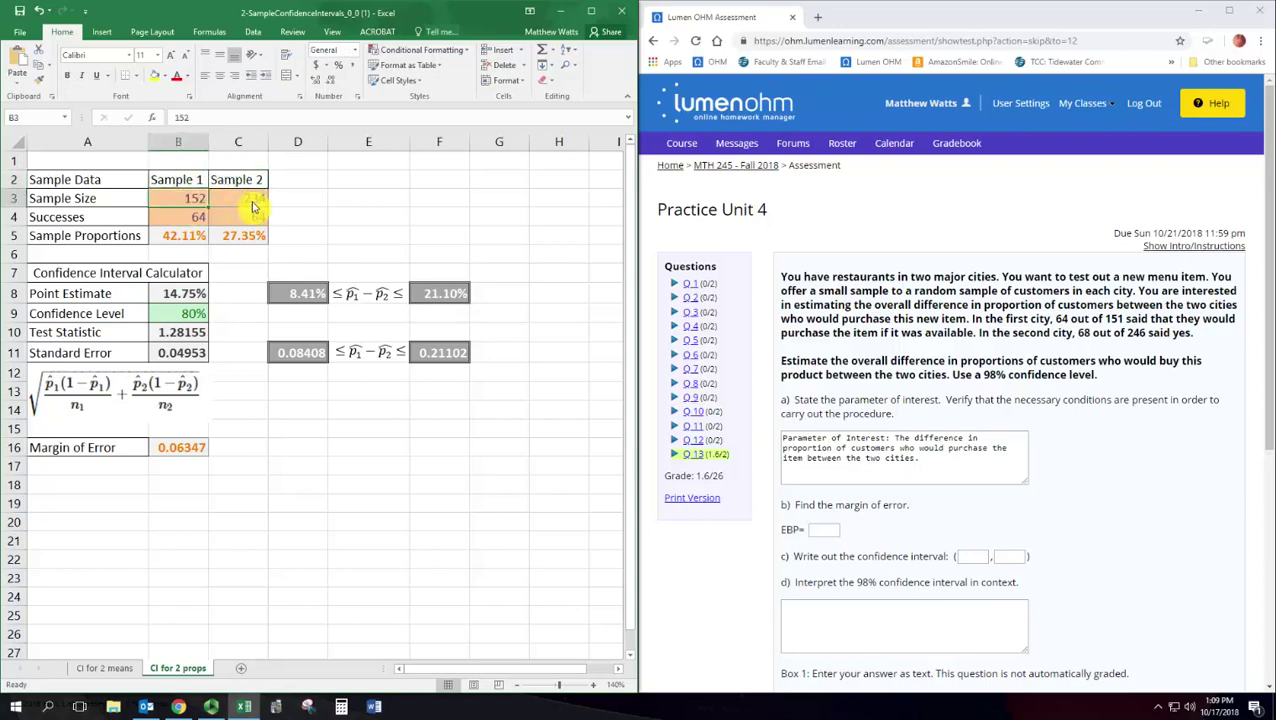
click(179, 233)
key(Escape)
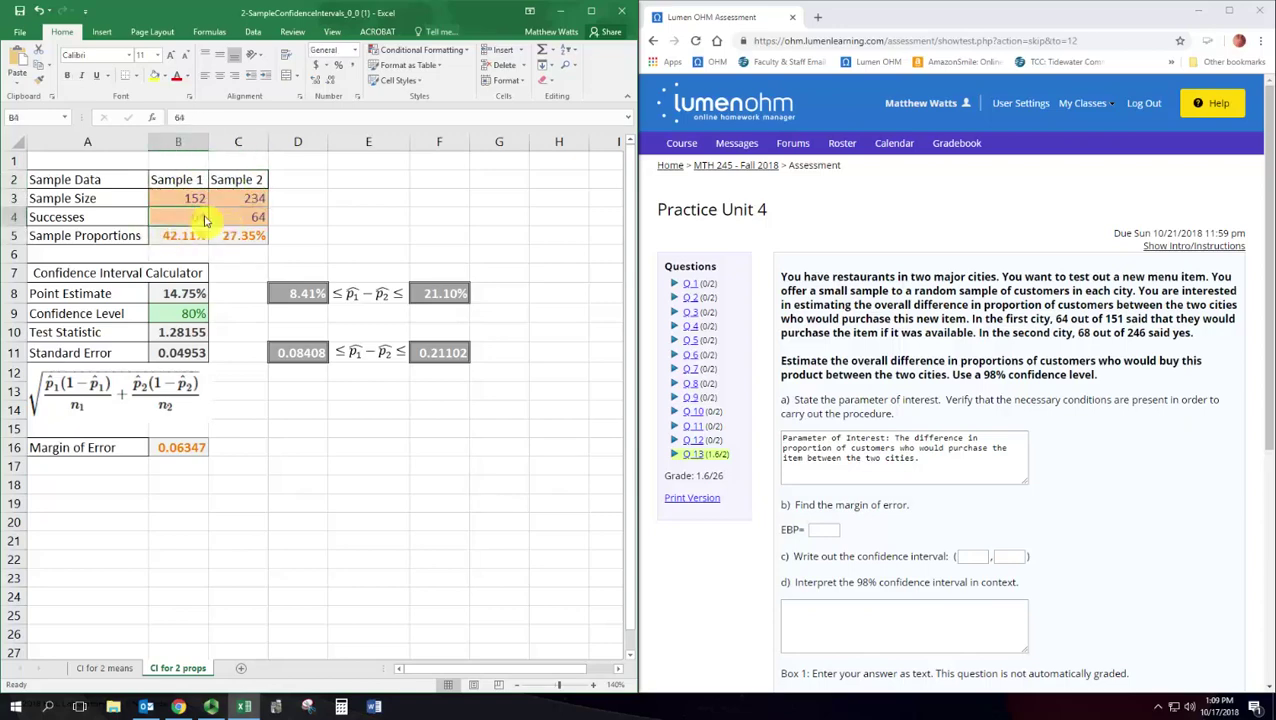
click(246, 240)
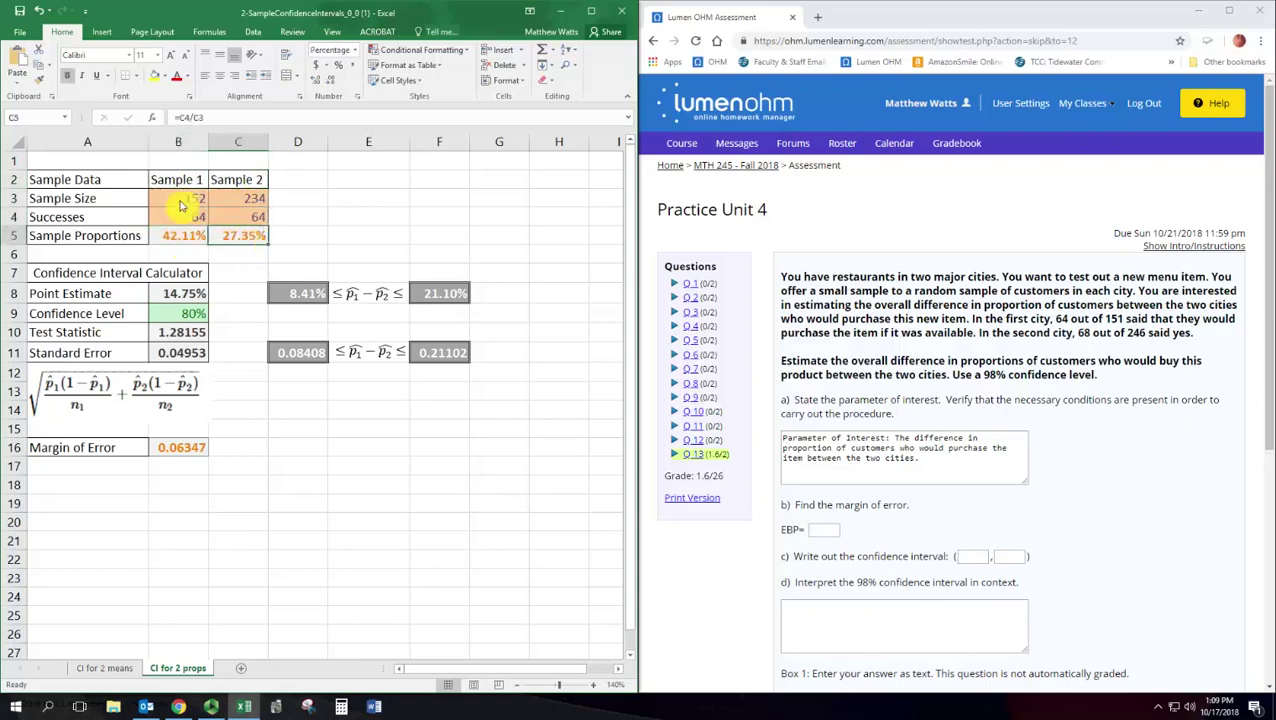
Set Sample 1's sample size to 151 and keep its successes at 64, matching the first city's data.
click(180, 204)
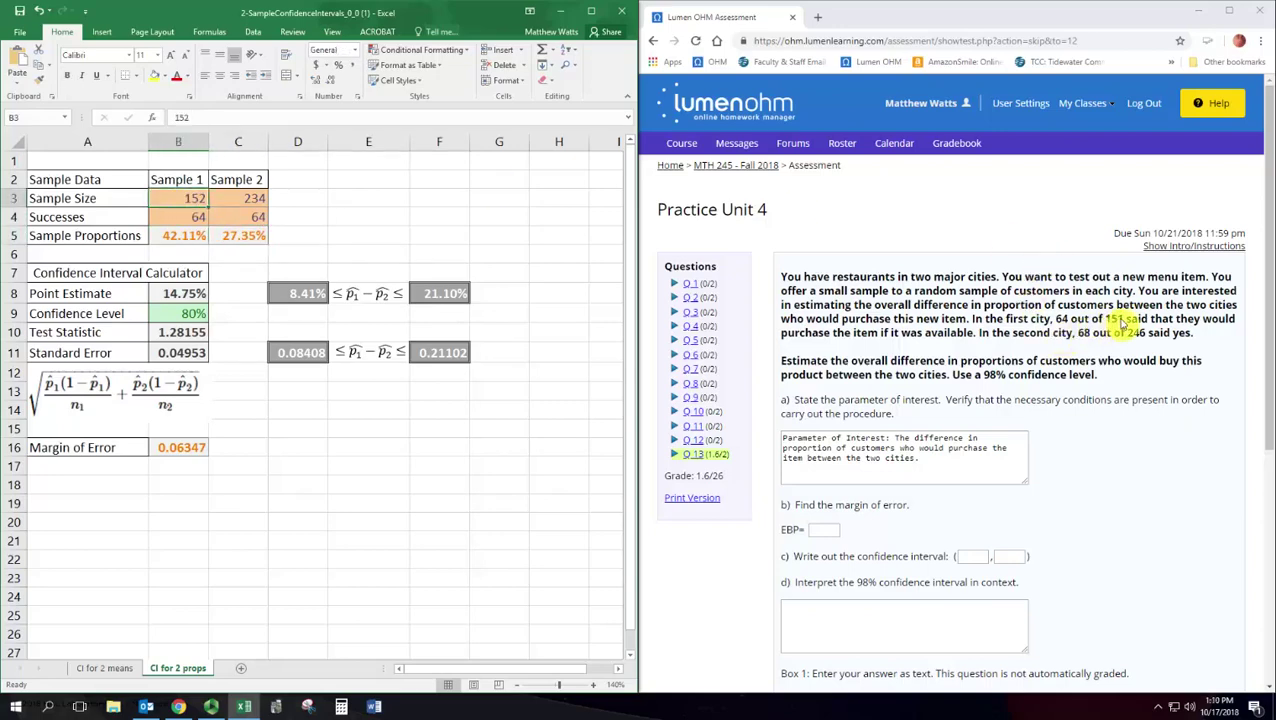
double_click(1113, 319)
click(180, 200)
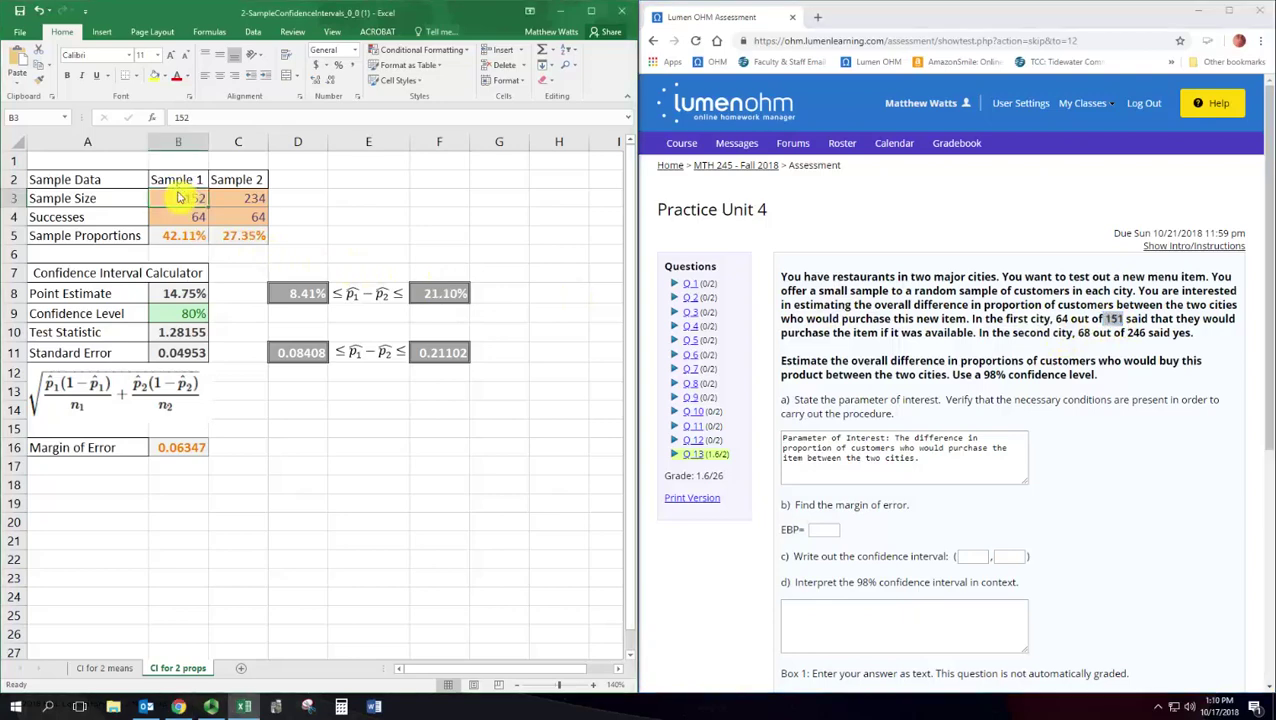
text(151)
key(Return)
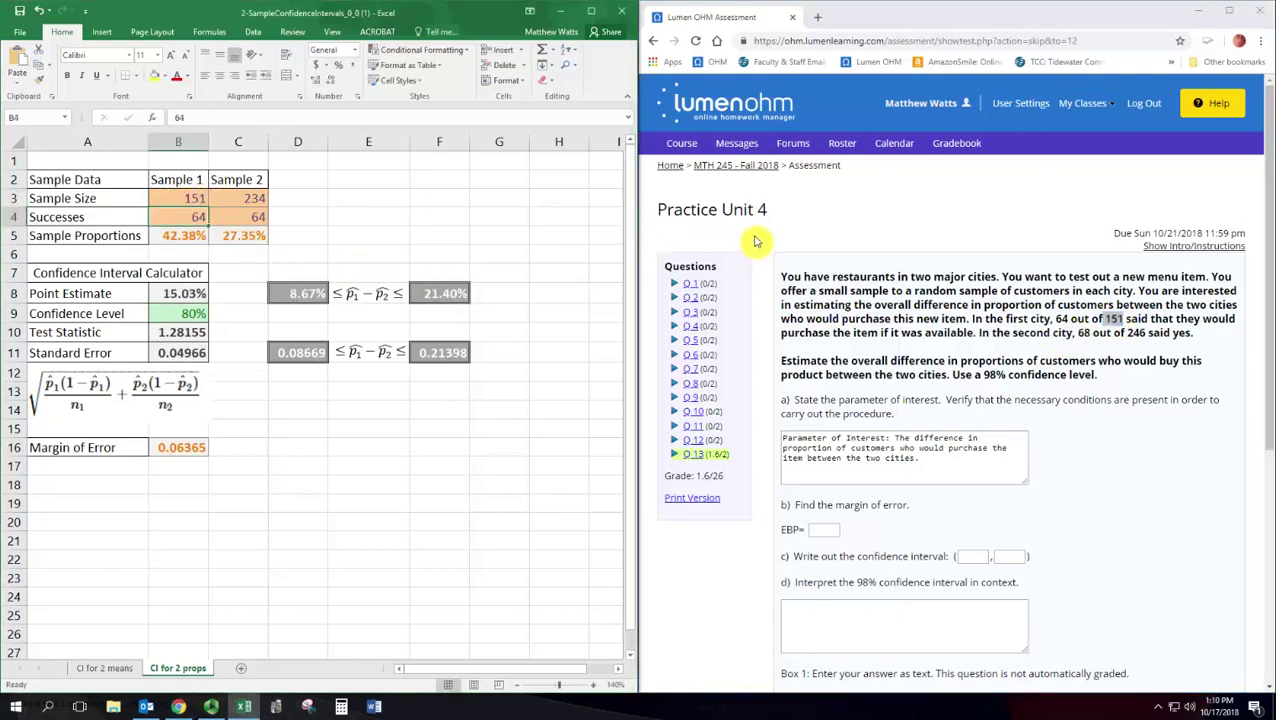
double_click(1062, 319)
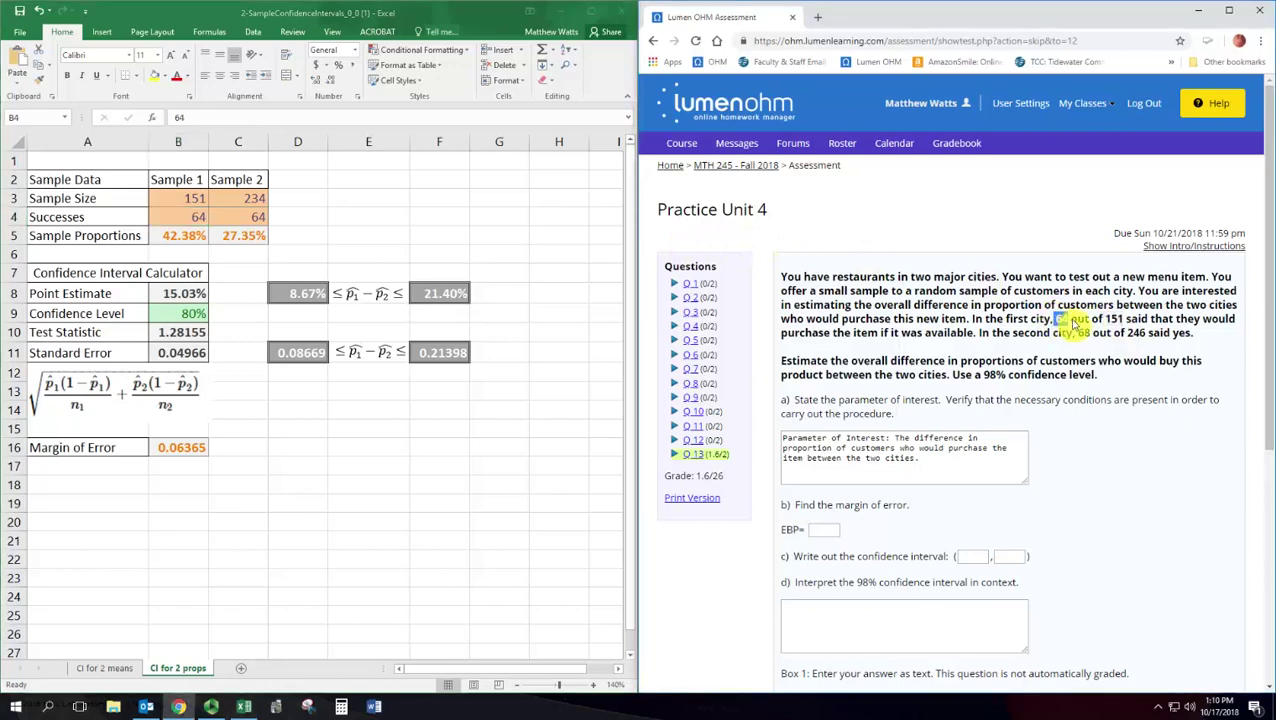
double_click(190, 224)
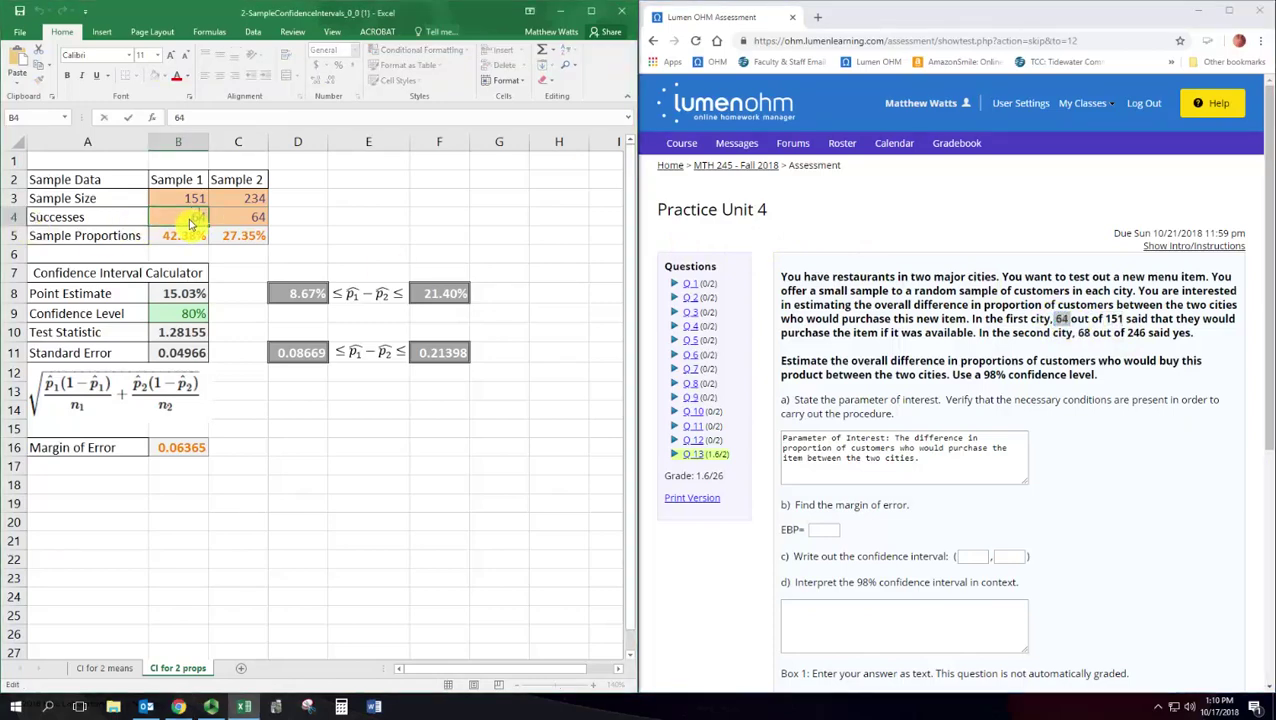
key(Return)
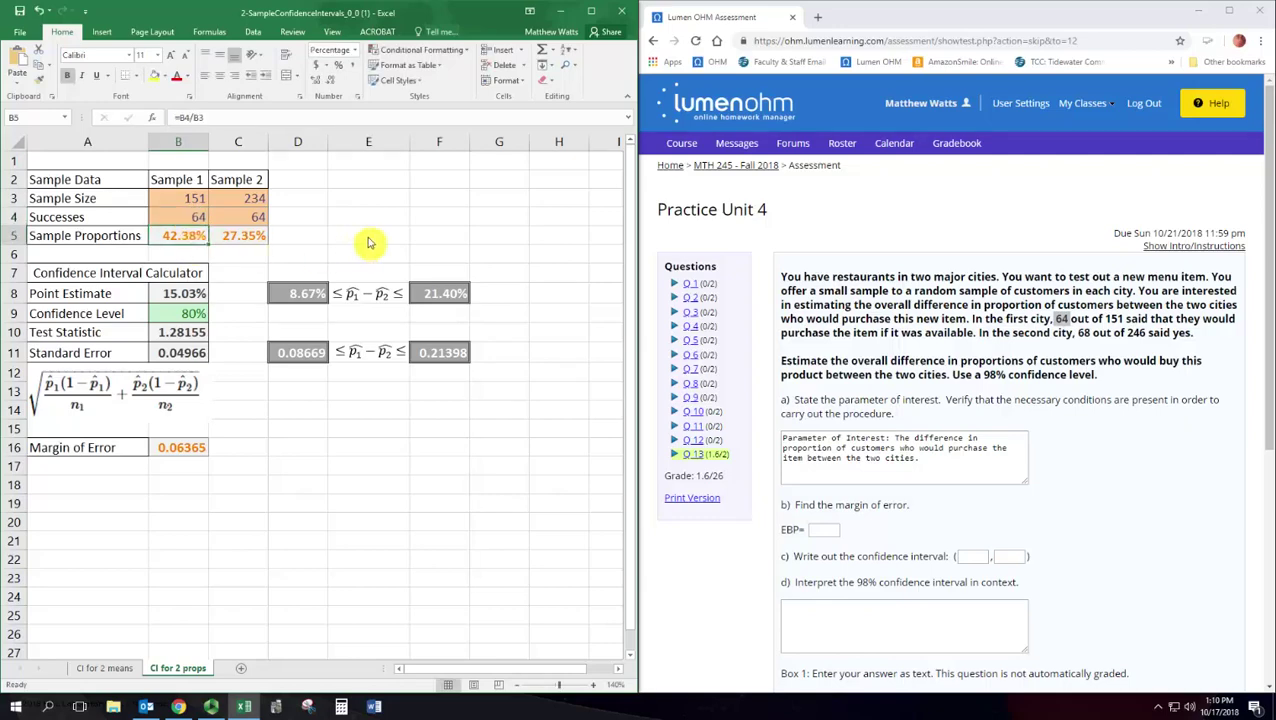
Set Sample 2's sample size to 246 and its successes to 68, matching the second city's data.
click(255, 184)
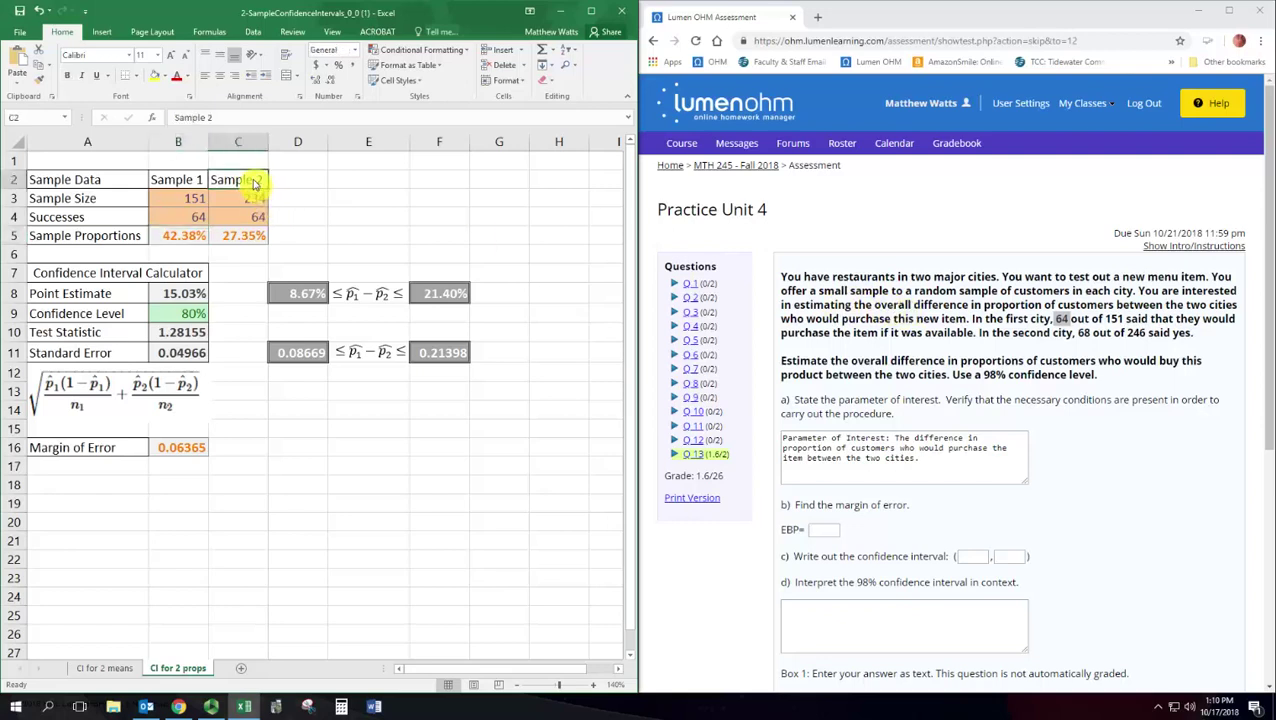
double_click(1140, 334)
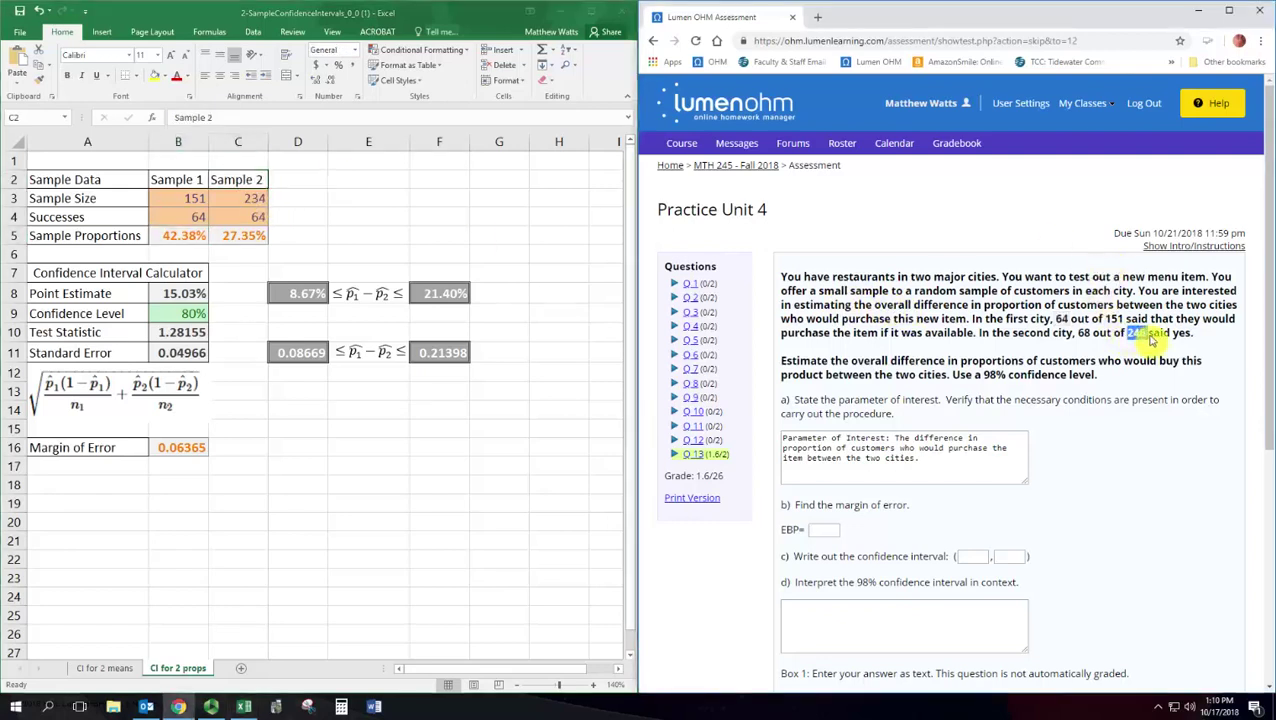
click(252, 203)
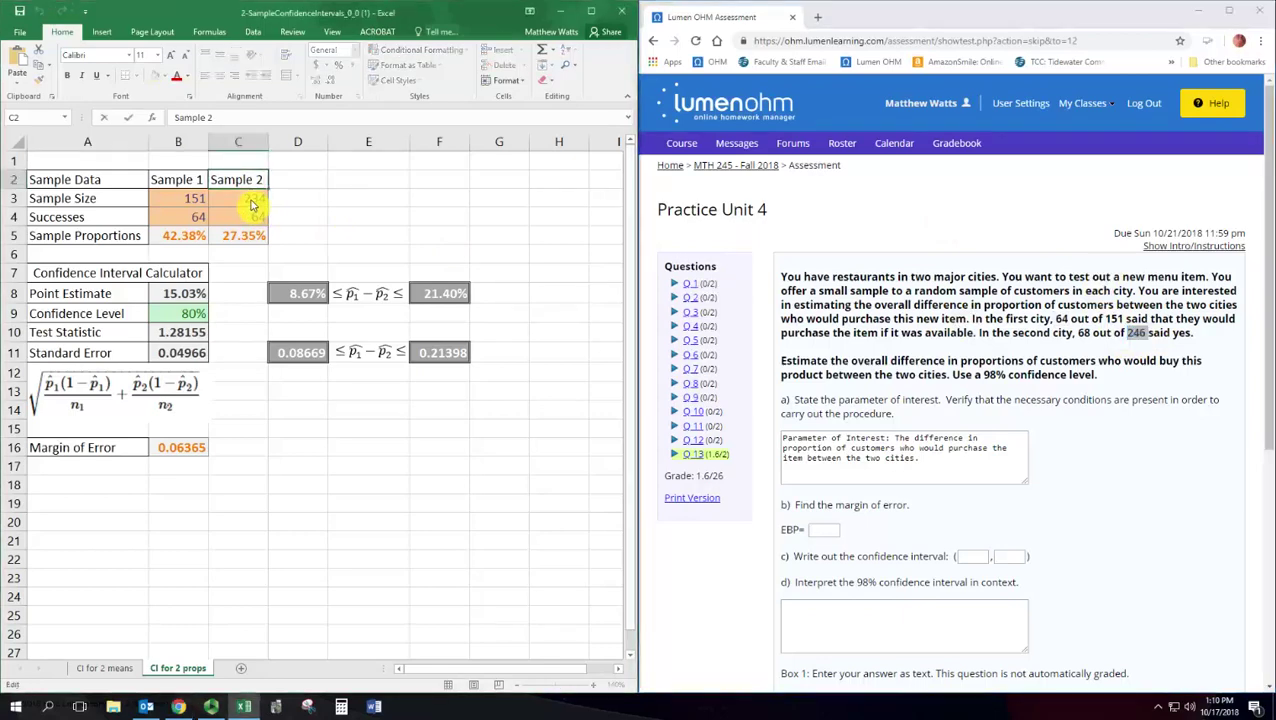
text(246)
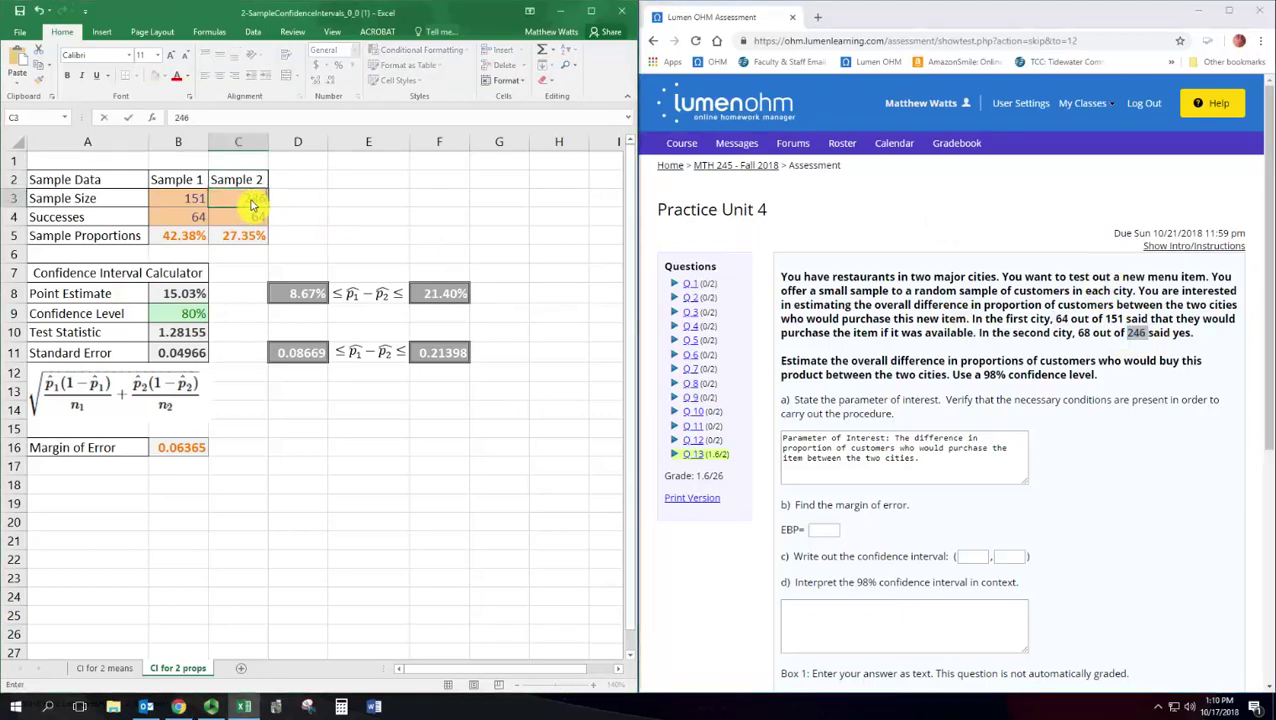
key(Return)
click(1080, 338)
double_click(1084, 333)
click(250, 222)
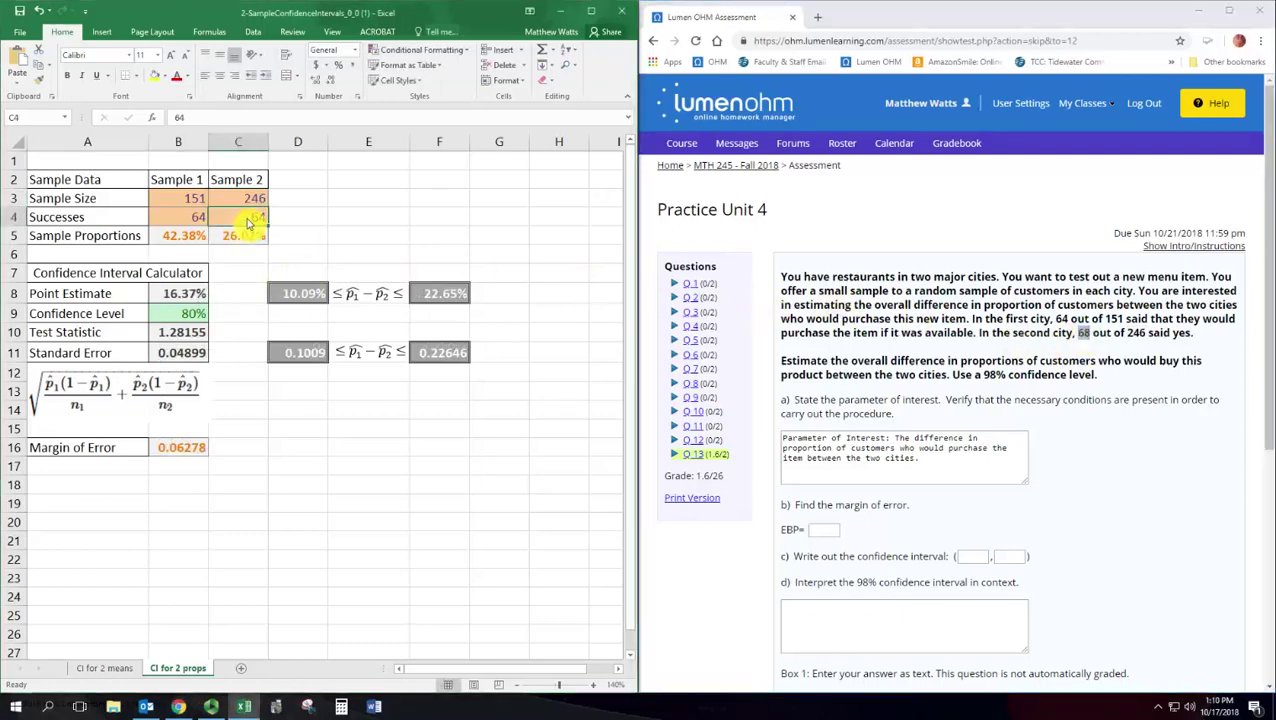
text(68)
key(Return)
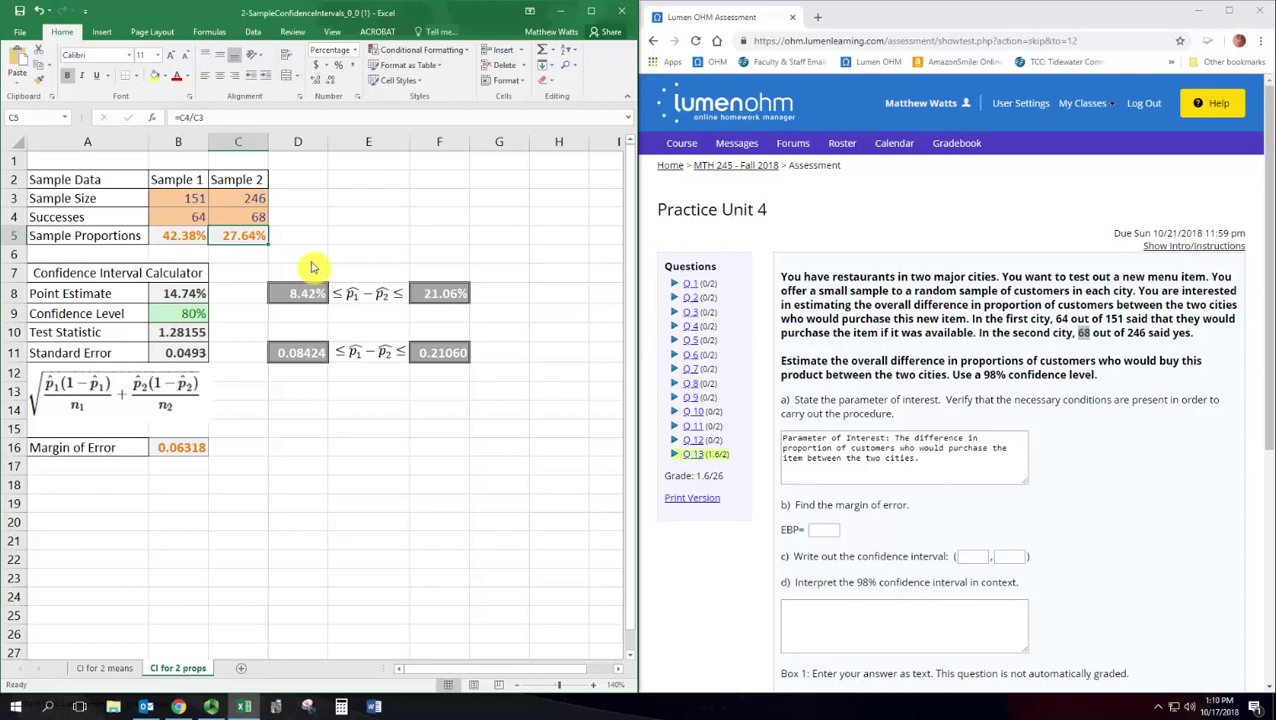
Inspect the Point Estimate formula in the confidence interval calculator without changing it.
double_click(182, 303)
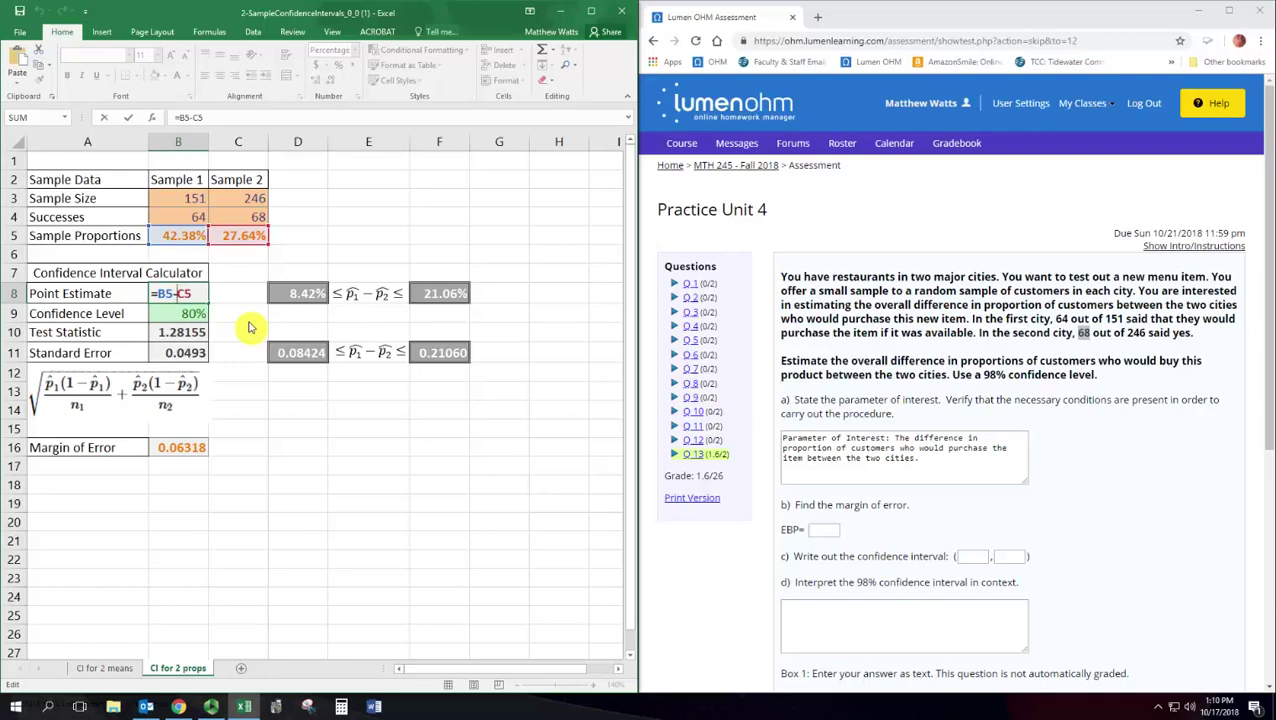
key(Return)
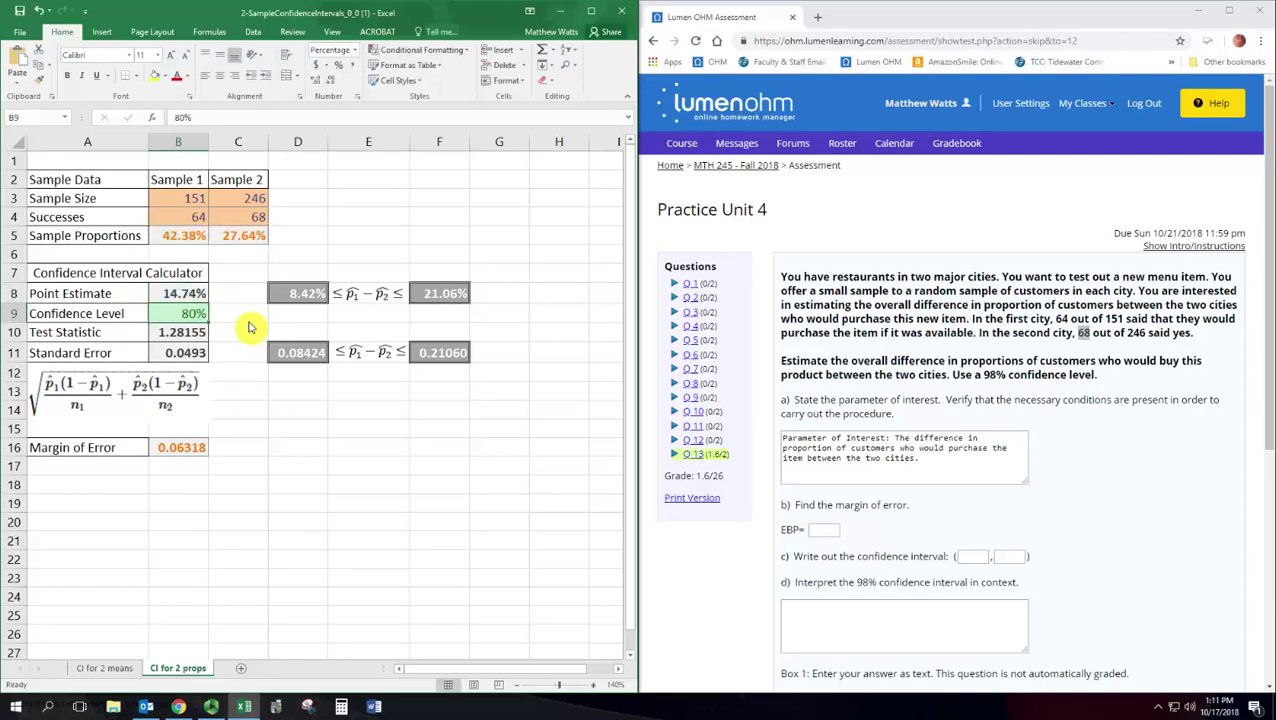
key(Up)
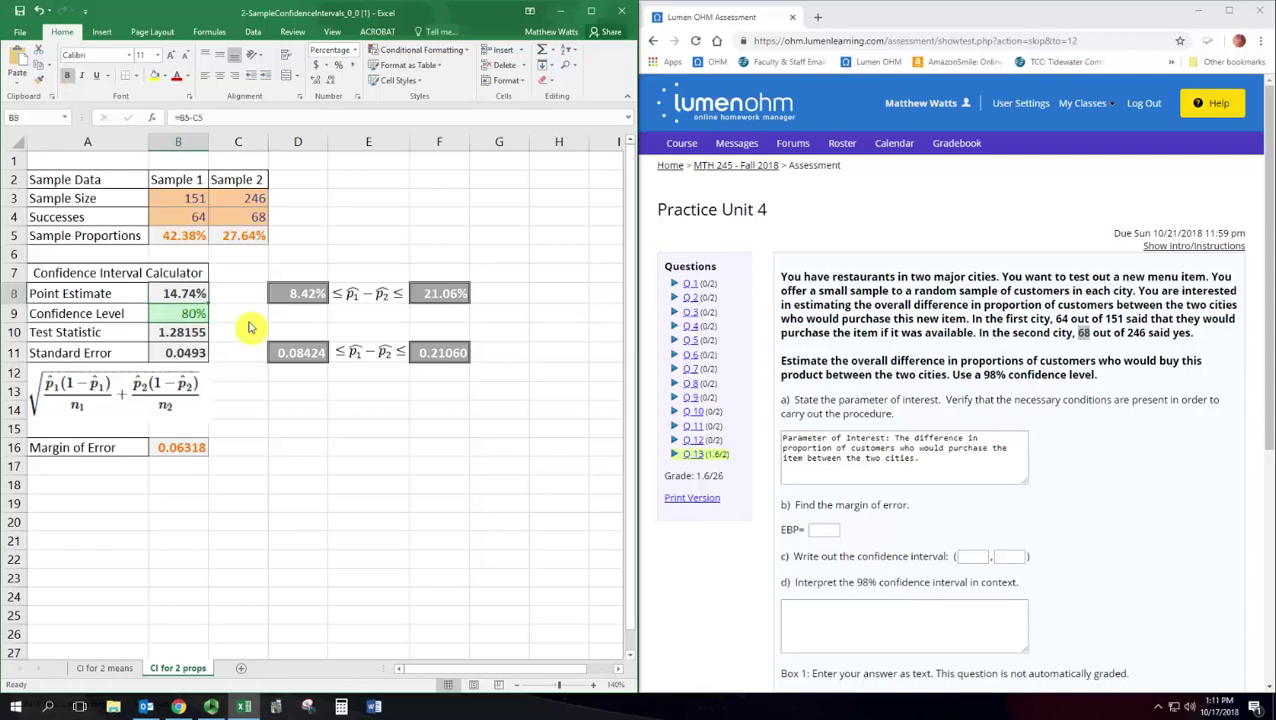
key(Down)
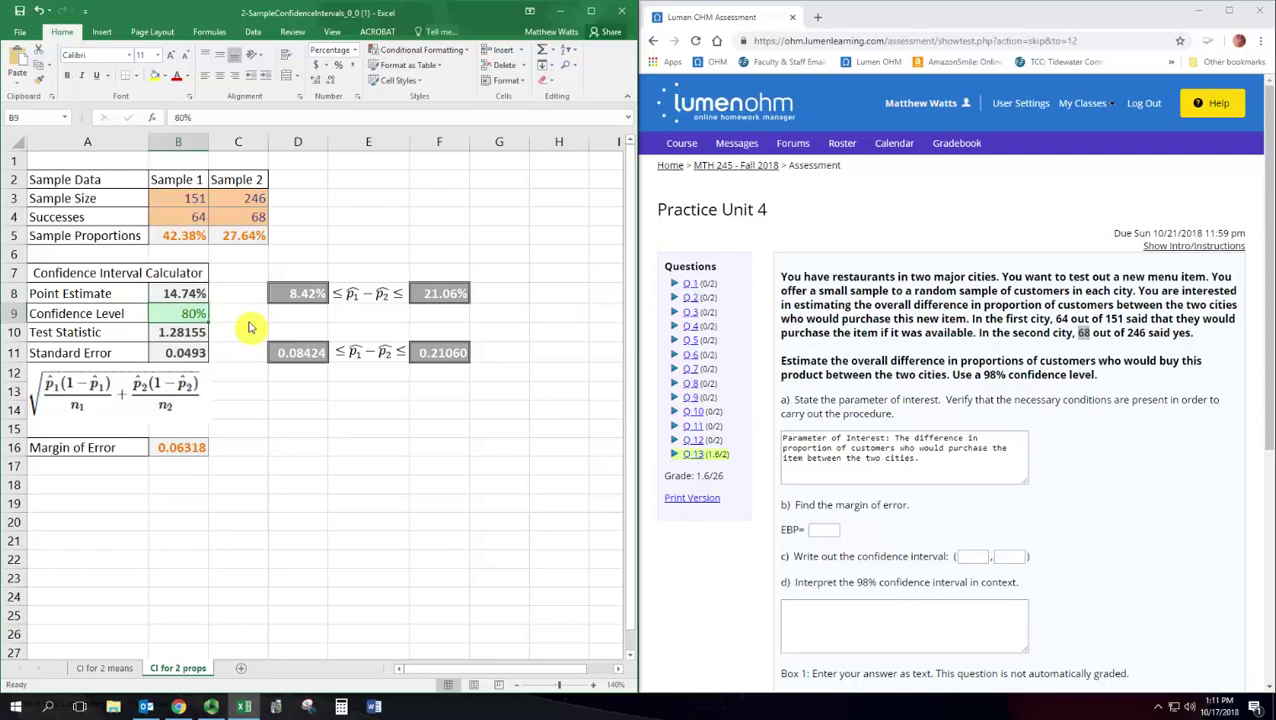
Set the calculator's confidence level to 98%, as given in the question.
click(985, 378)
double_click(990, 375)
click(178, 316)
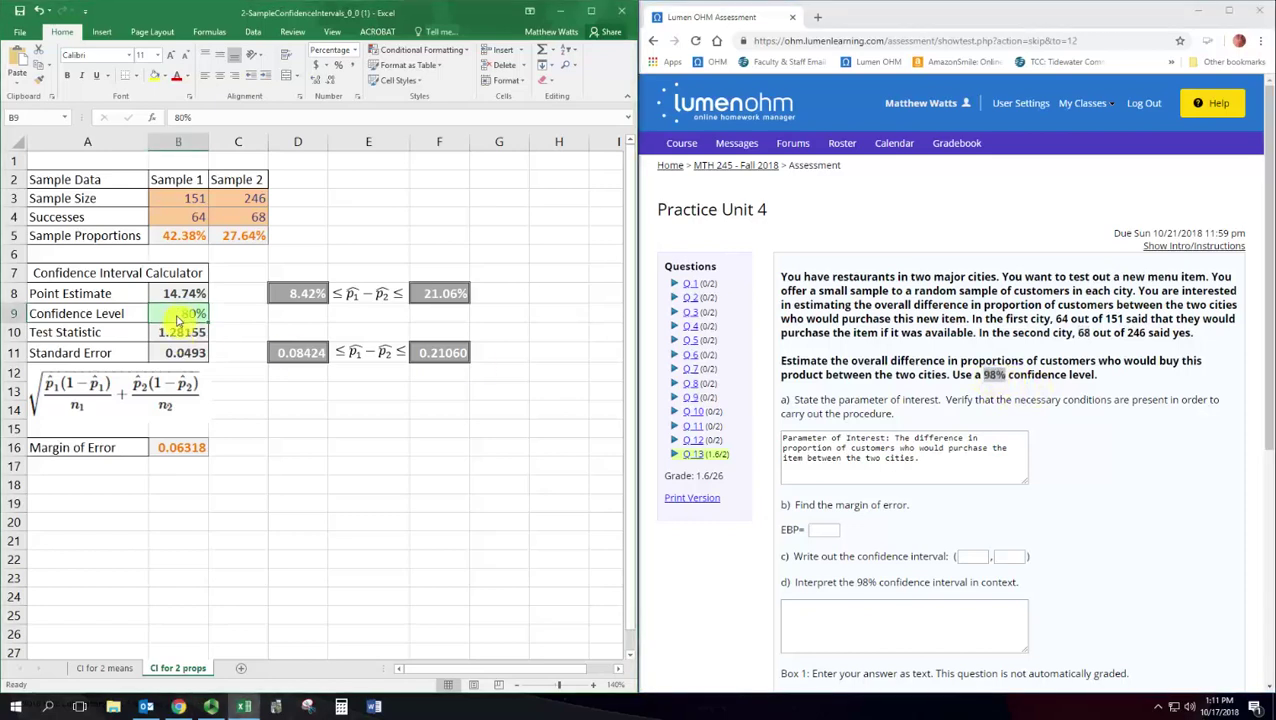
text(98)
key(Return)
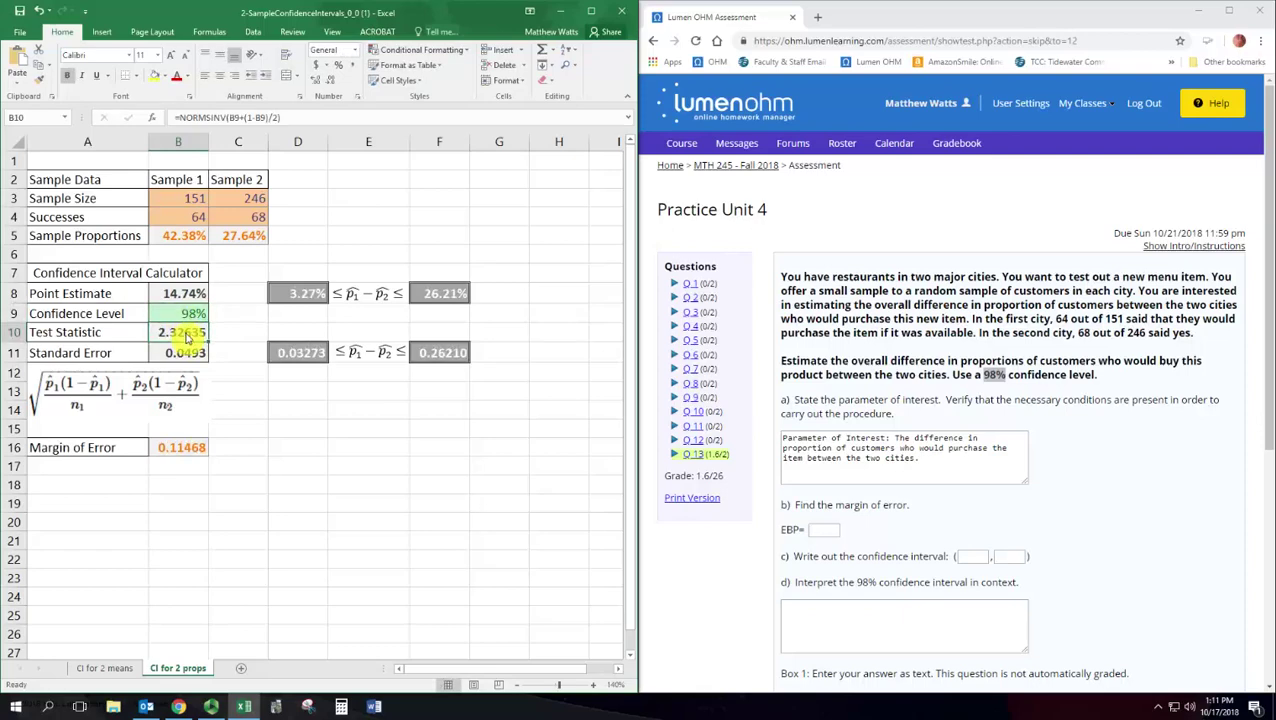
Inspect the Test Statistic and Standard Error formulas in the confidence interval calculator without changing them.
double_click(186, 337)
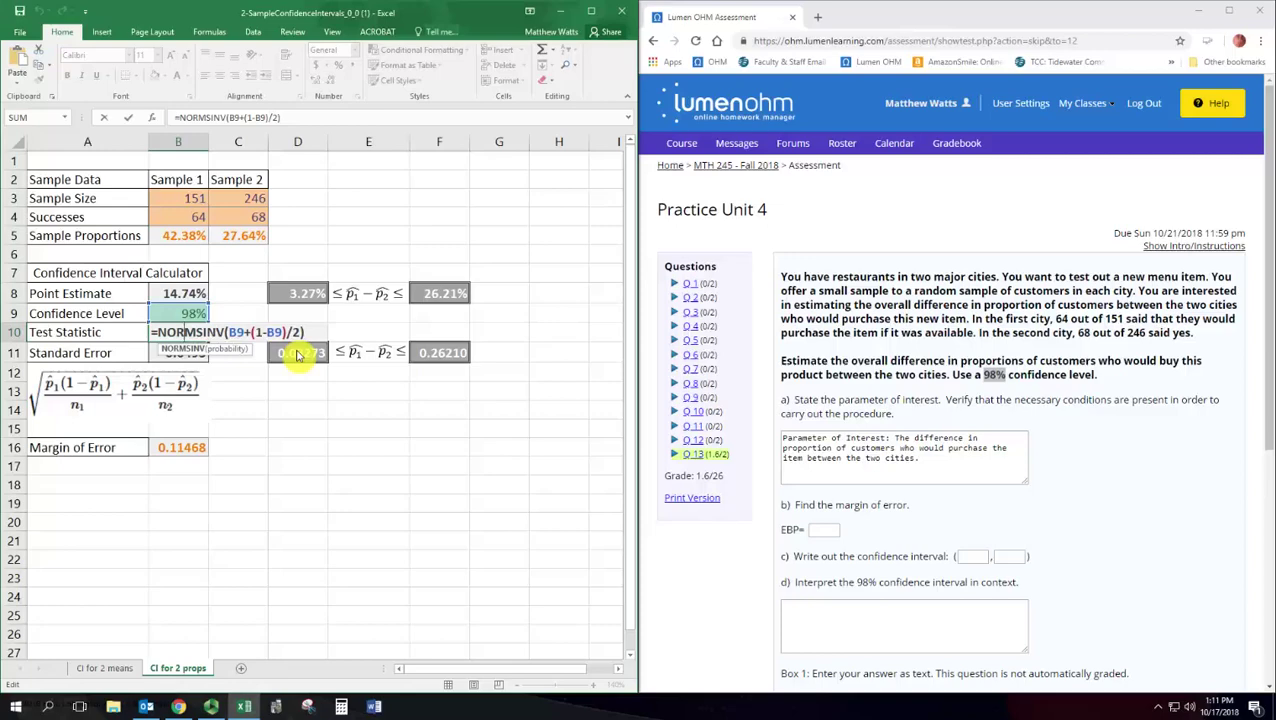
key(Return)
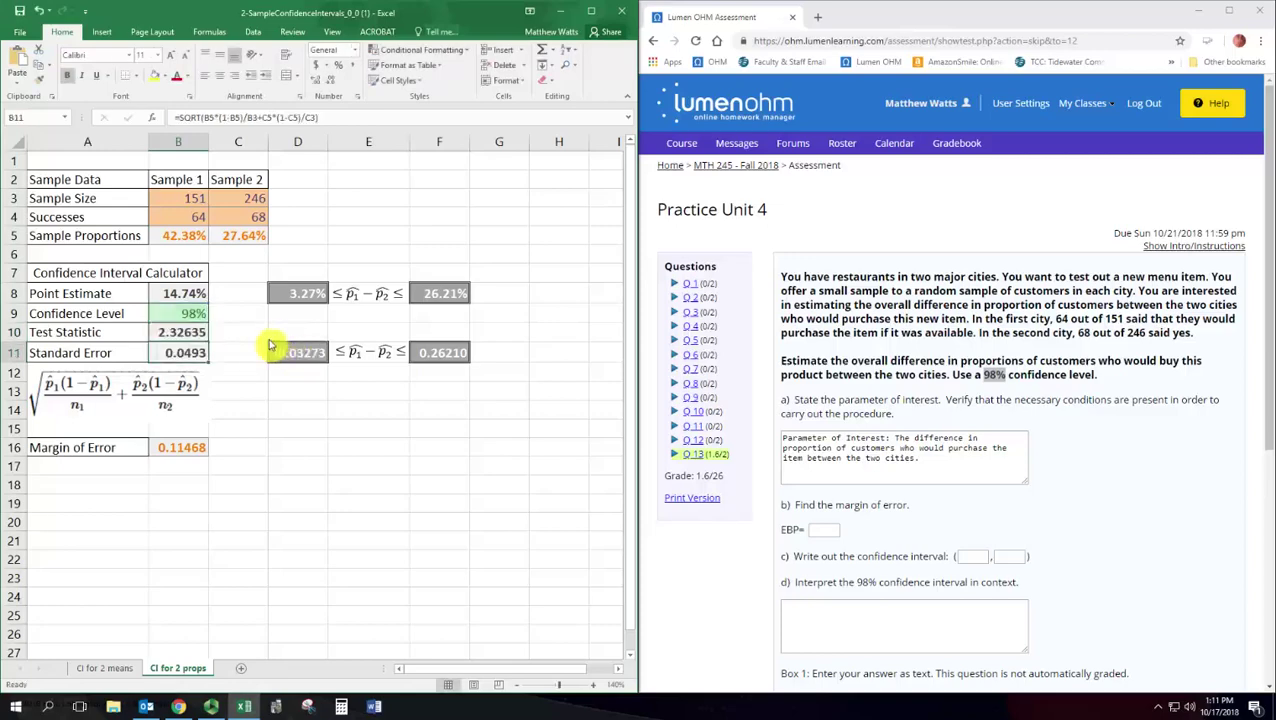
double_click(167, 354)
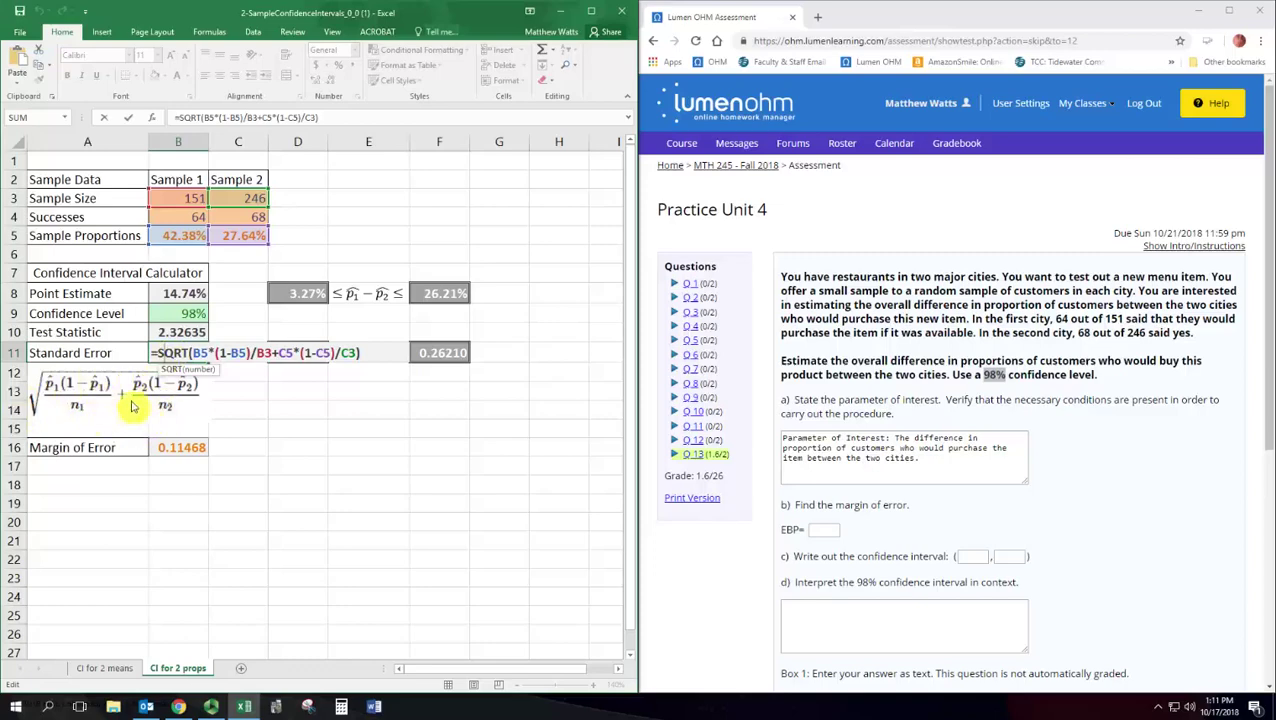
click(157, 352)
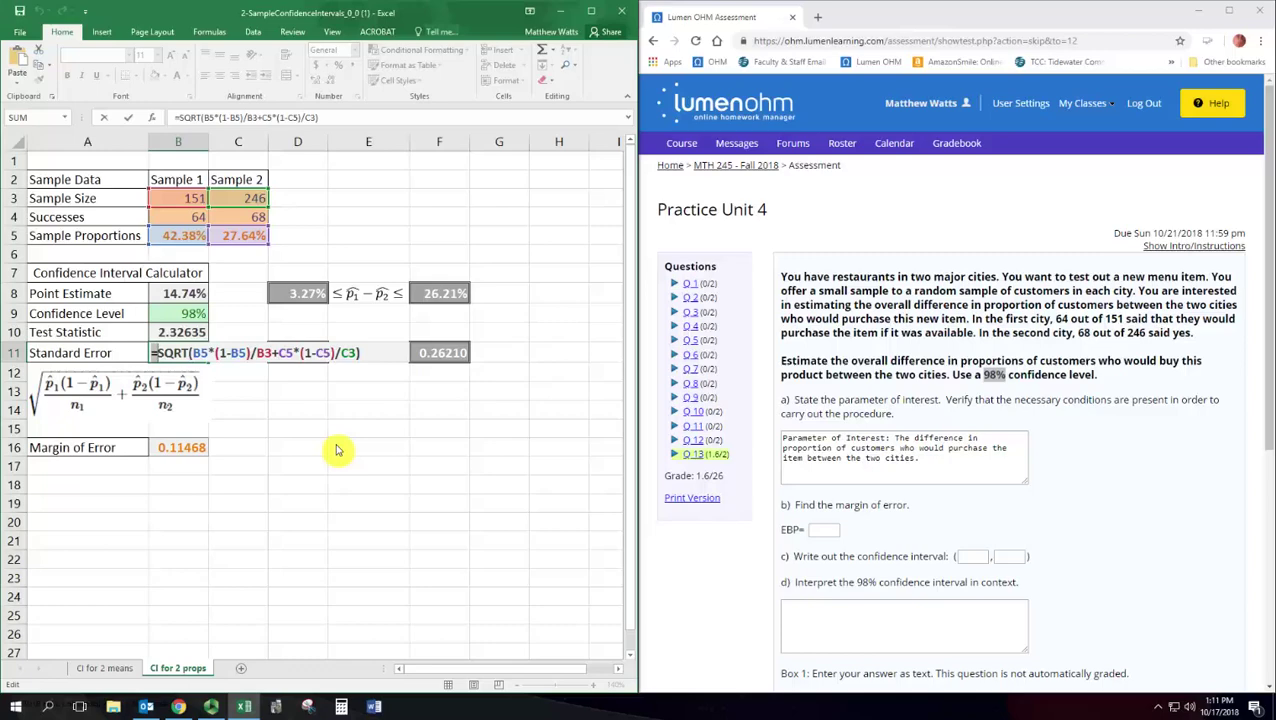
key(Return)
key(Up)
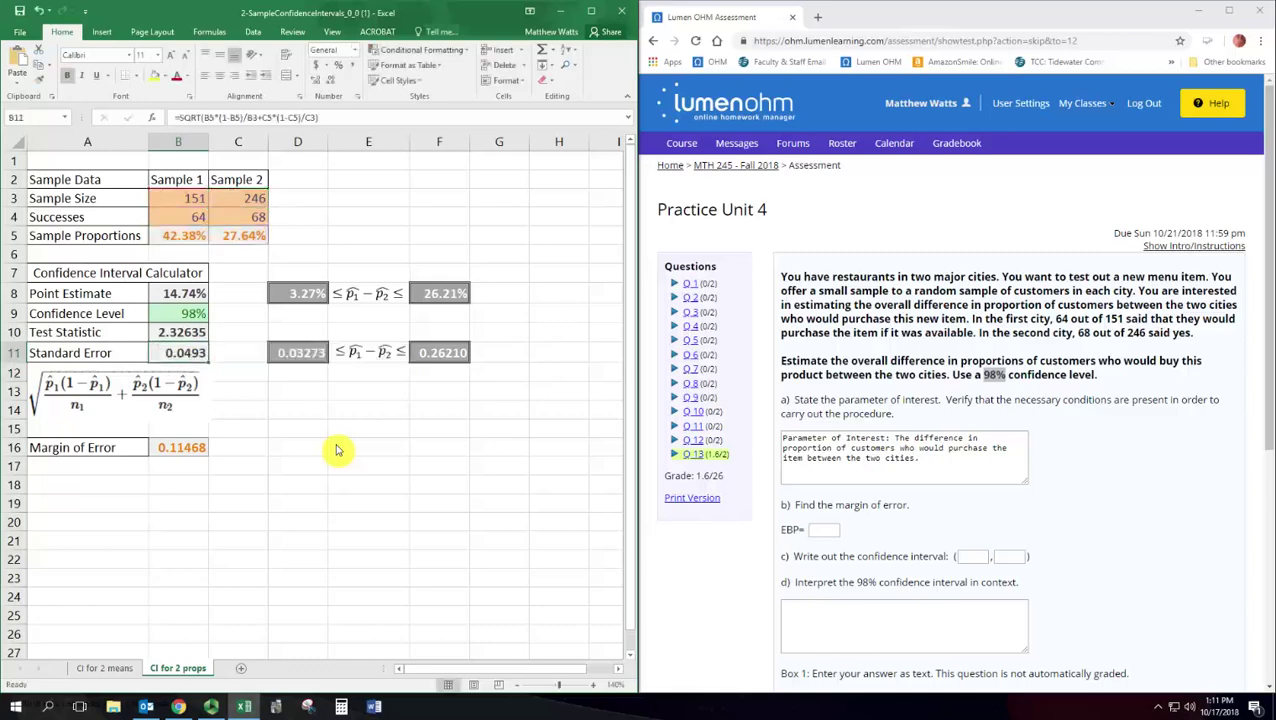
Review the calculator's Margin of Error formula and enter 0.11468 as the EBP answer in part b.
key(Down)
key(Down)
key(Down)
key(Down)
key(Down)
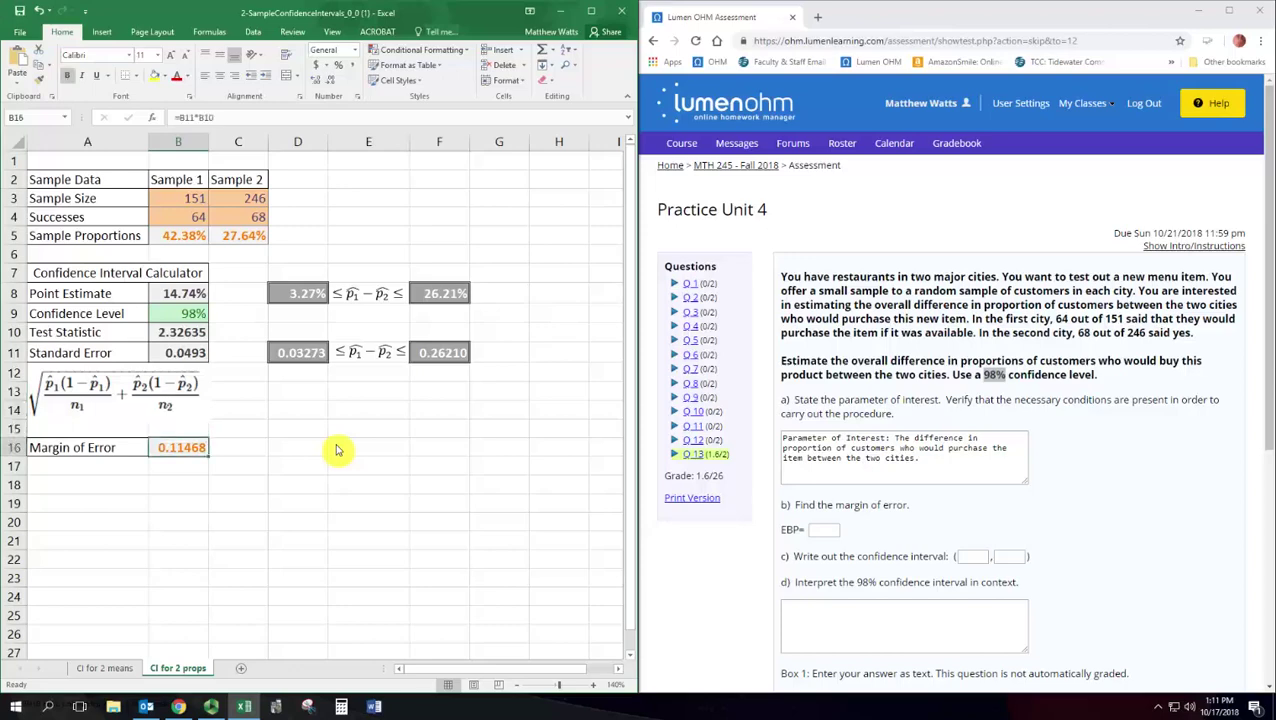
double_click(198, 450)
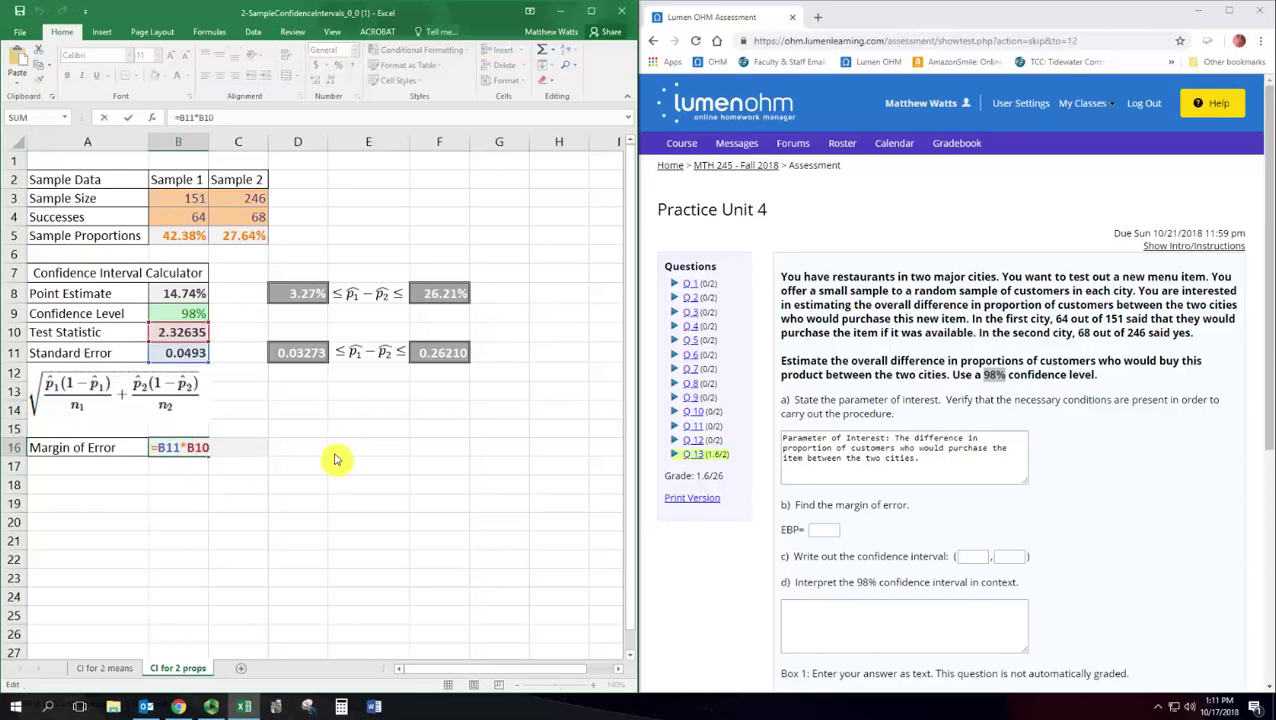
key(Return)
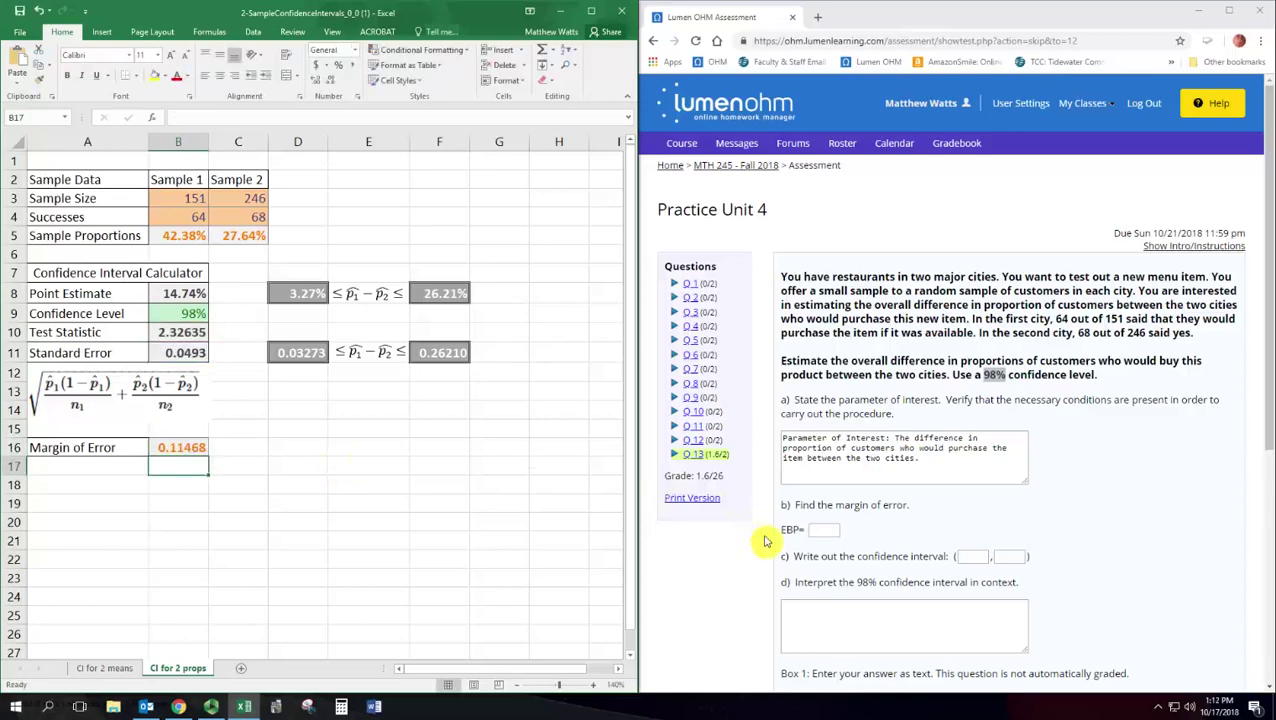
click(826, 530)
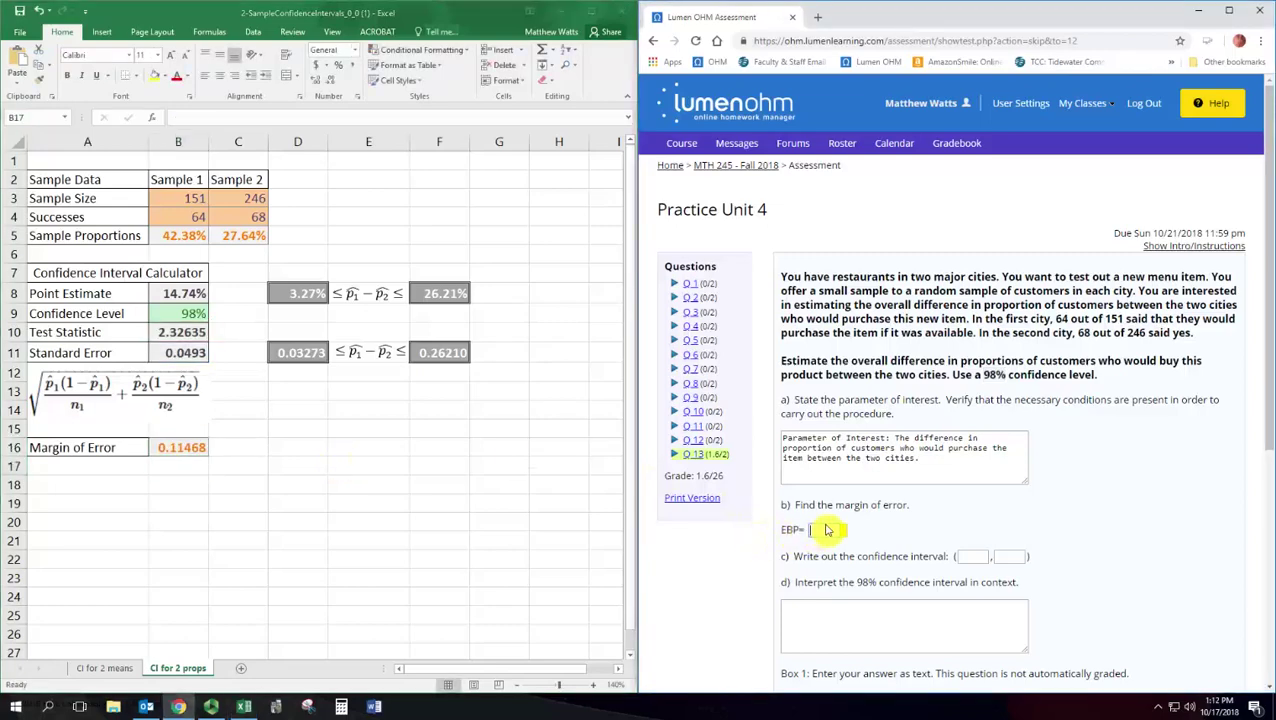
text(0.11468)
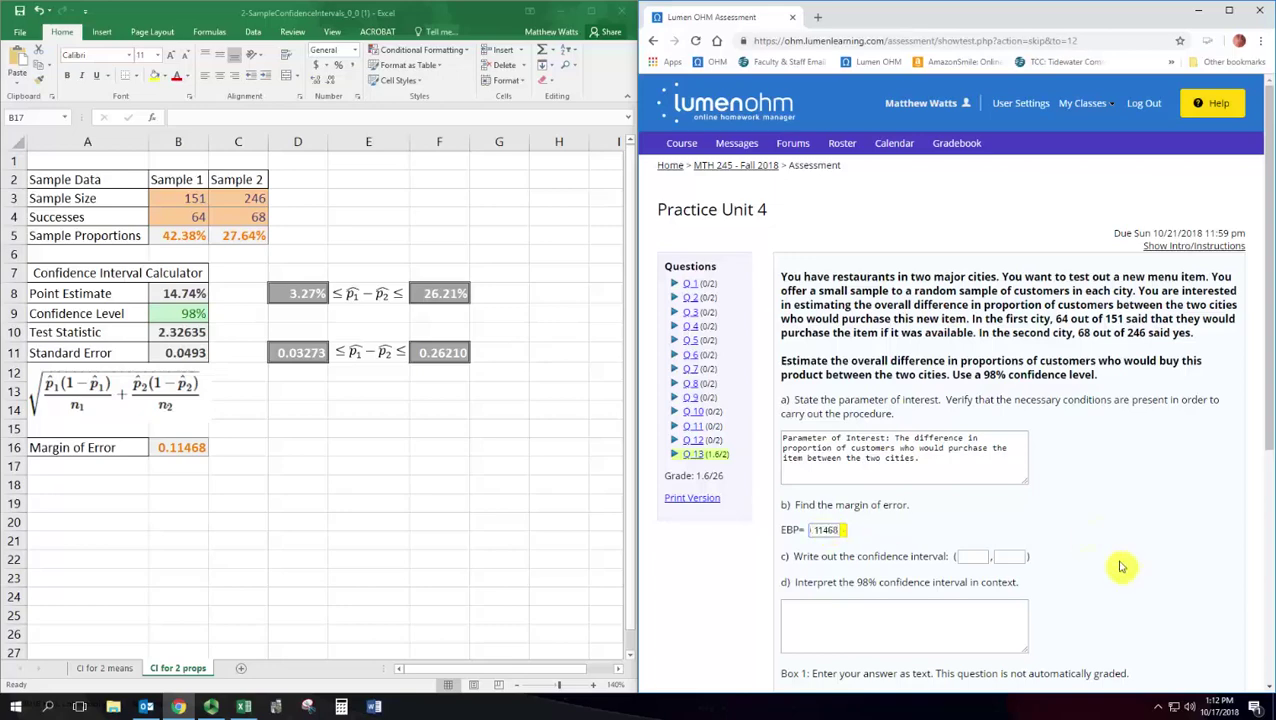
Inspect the decimal confidence interval's lower and upper bound formulas in cells D11 and F11.
click(305, 360)
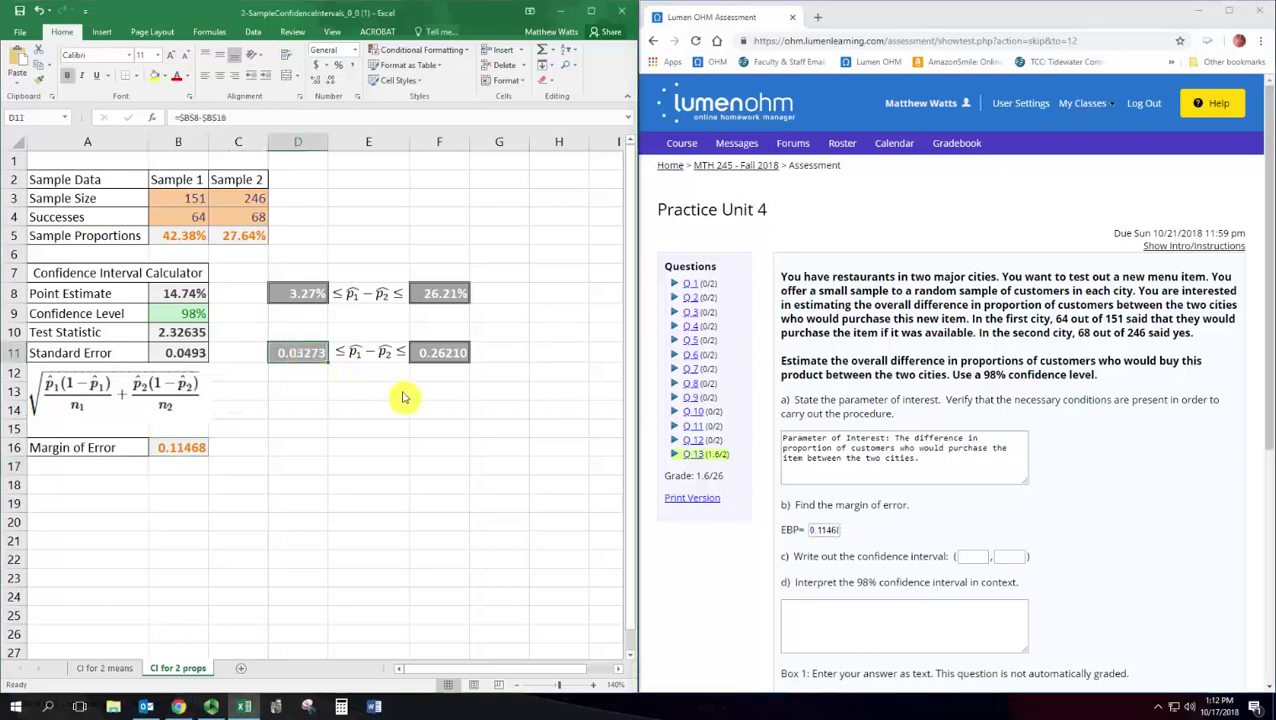
double_click(303, 357)
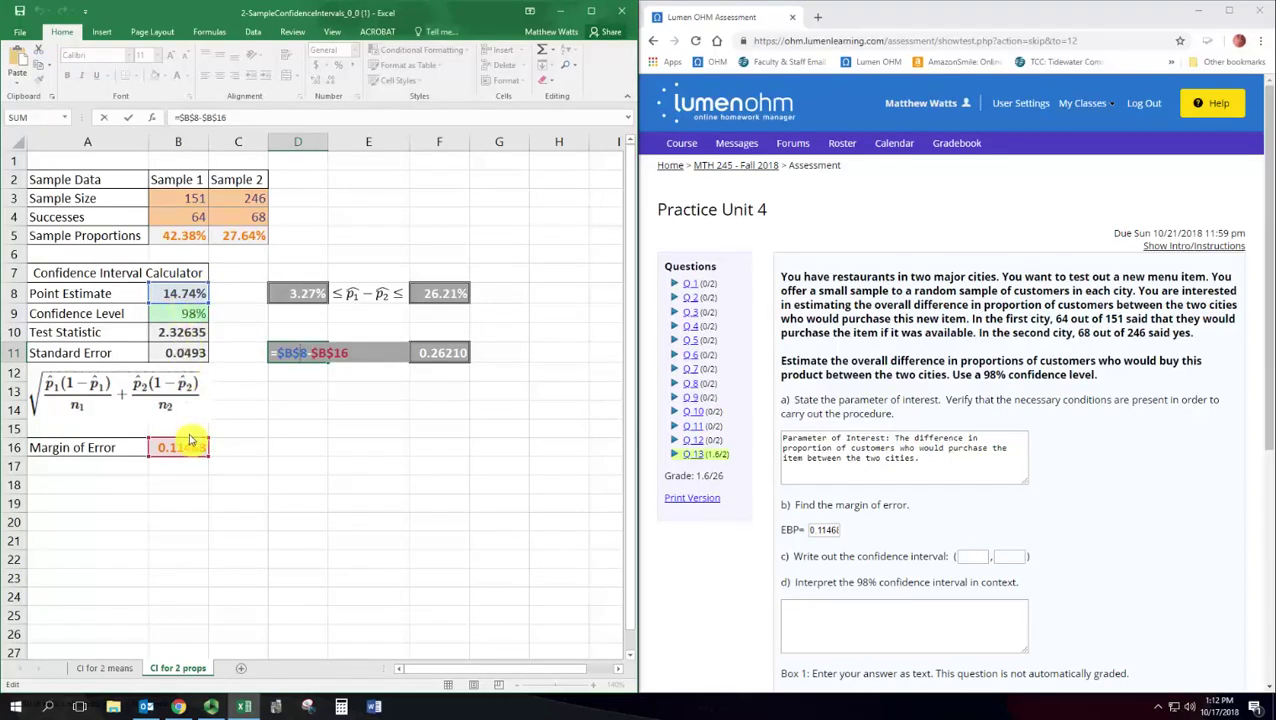
key(Escape)
key(Right)
key(Right)
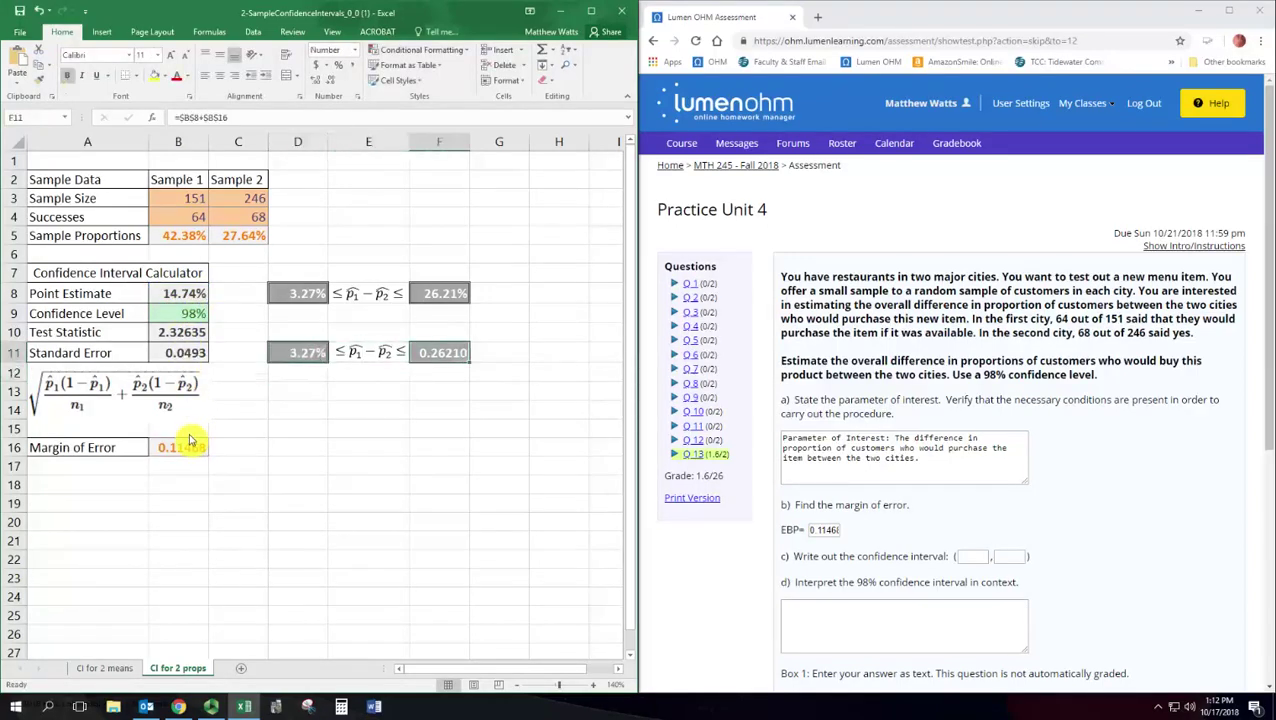
double_click(428, 346)
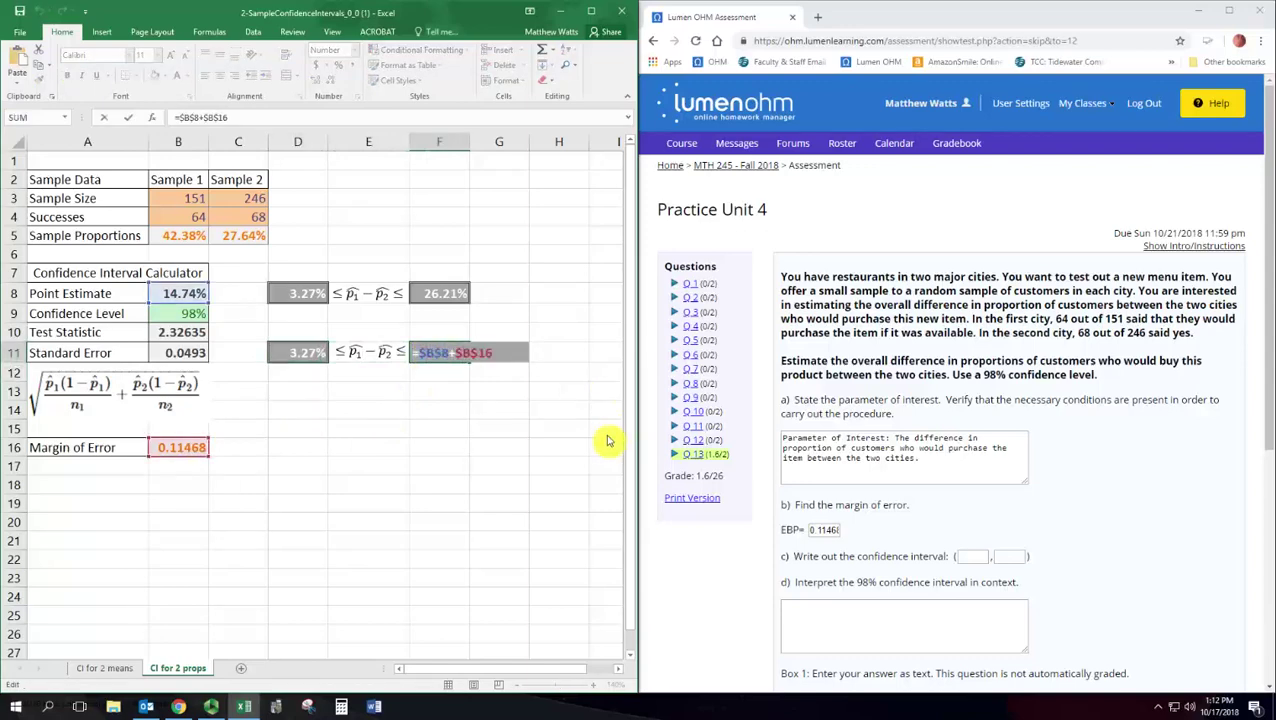
key(Return)
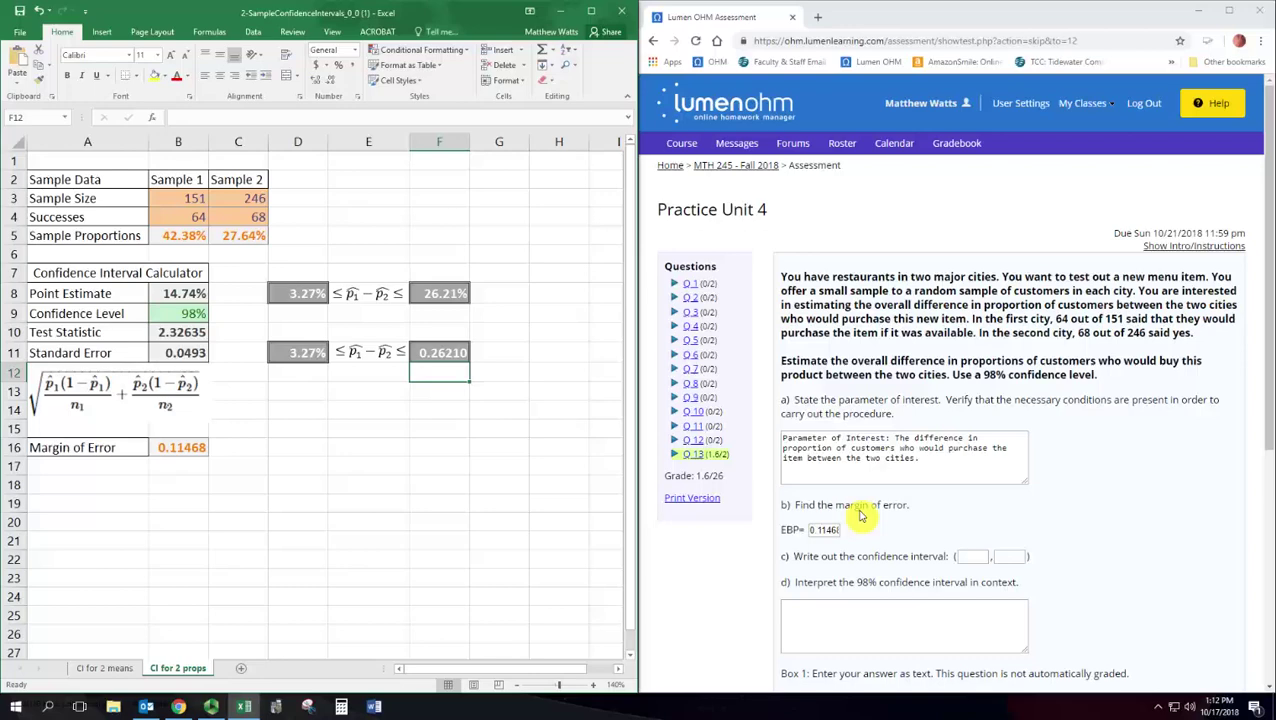
Undo the percentage format change on the confidence interval's lower bound in cell D11.
click(975, 558)
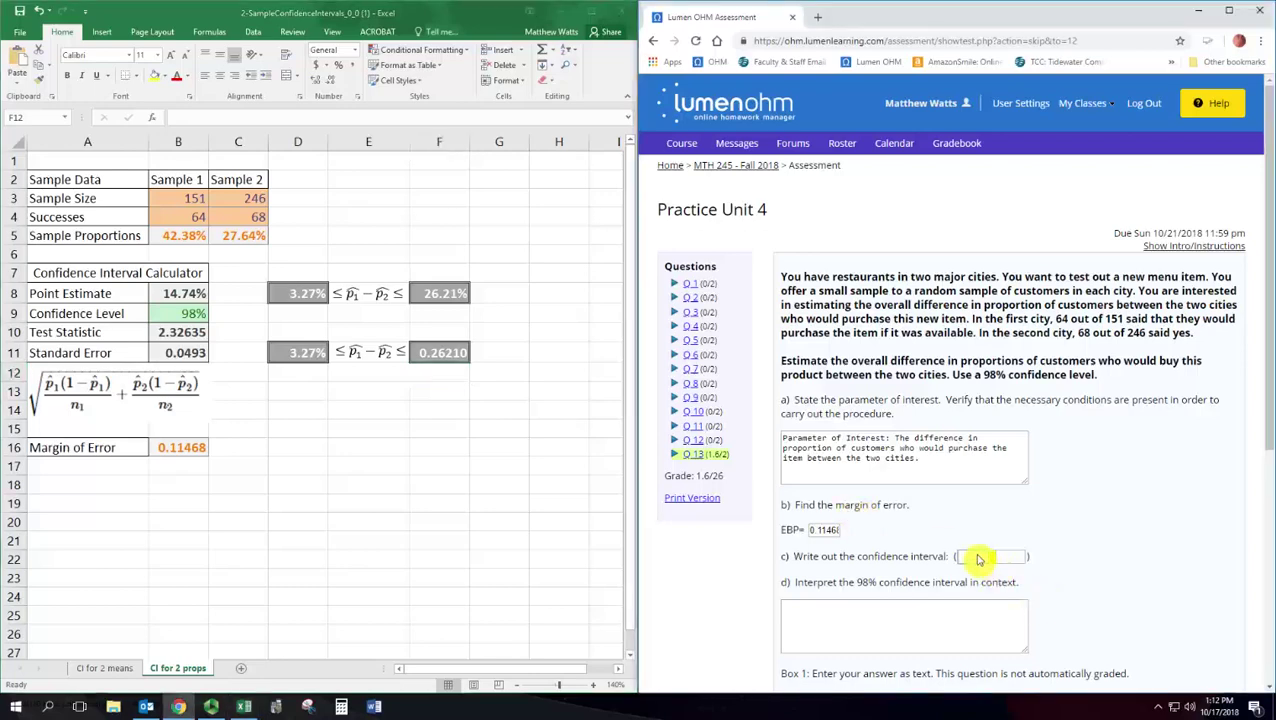
click(306, 356)
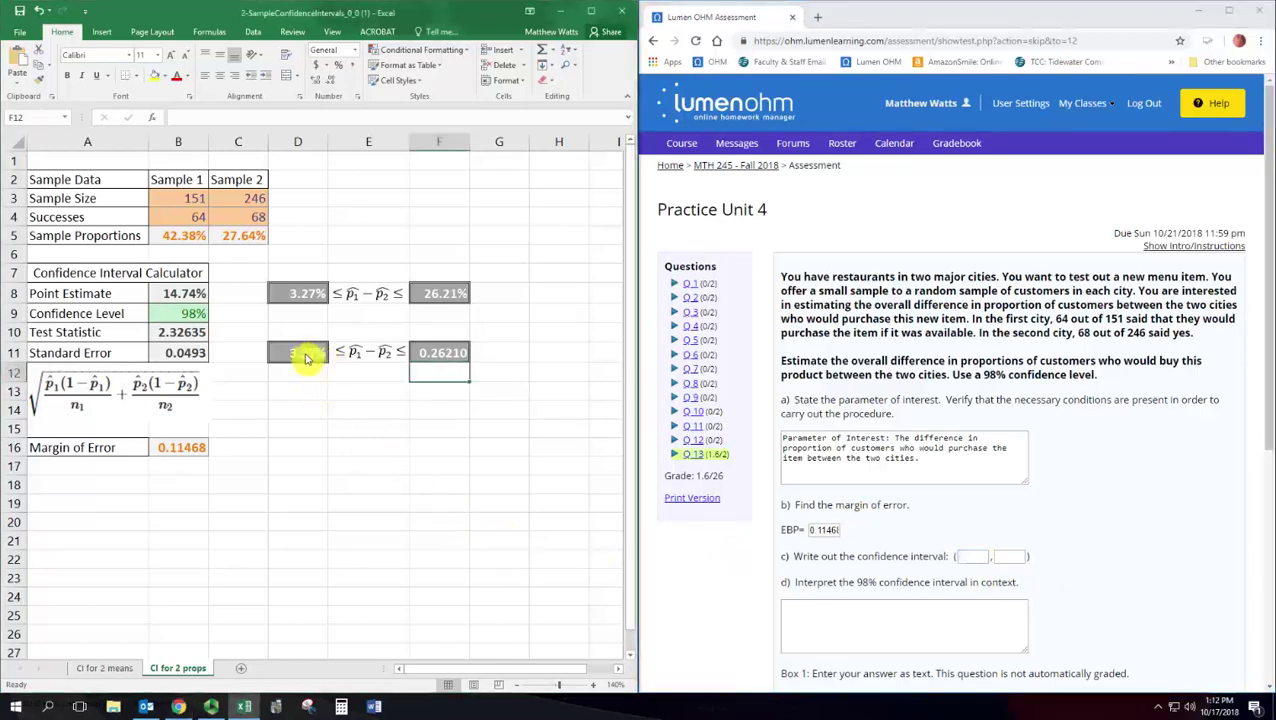
click(308, 358)
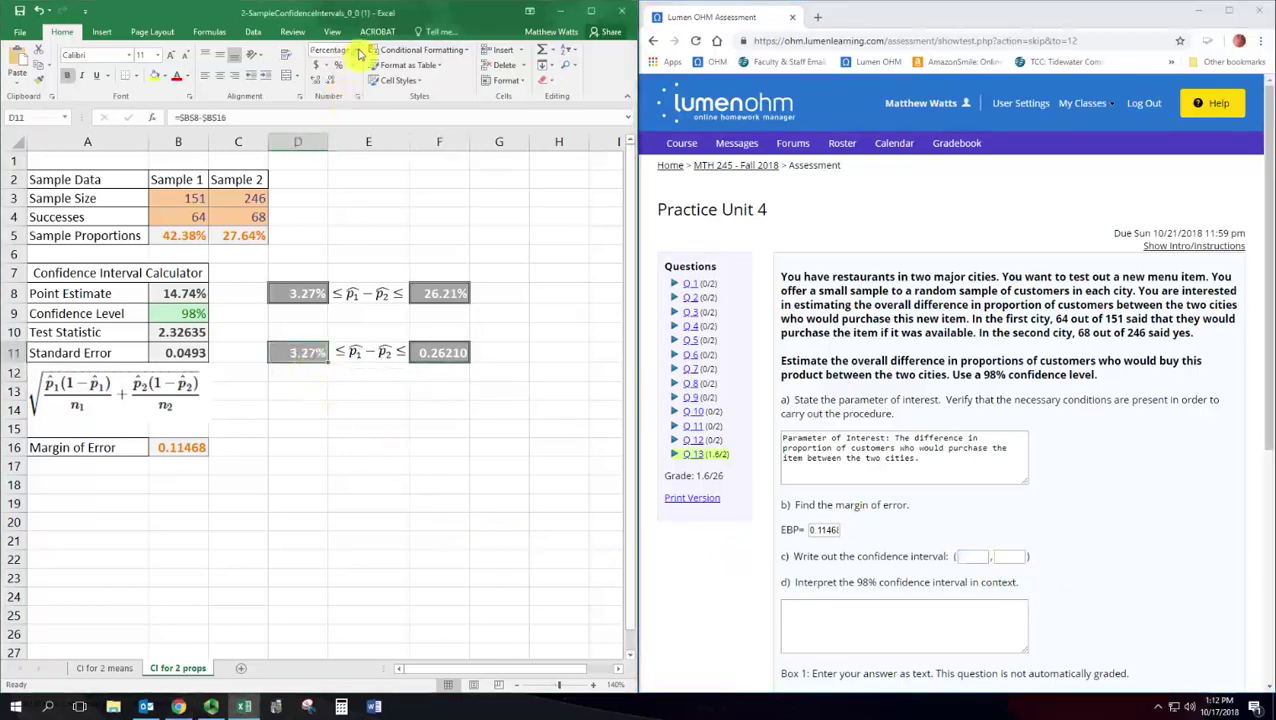
click(38, 12)
click(38, 12)
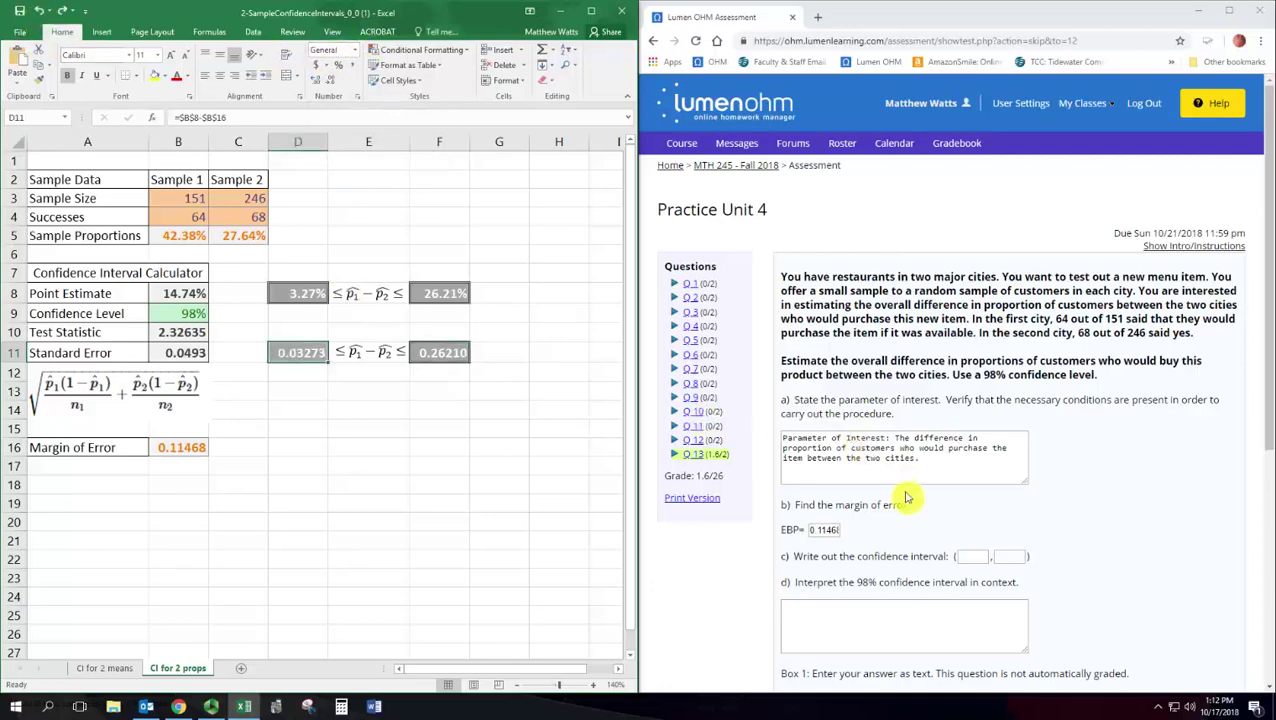
Enter 0.03273 and 0.26210 as the lower and upper bounds of the confidence interval in part c.
click(977, 558)
text(0.0)
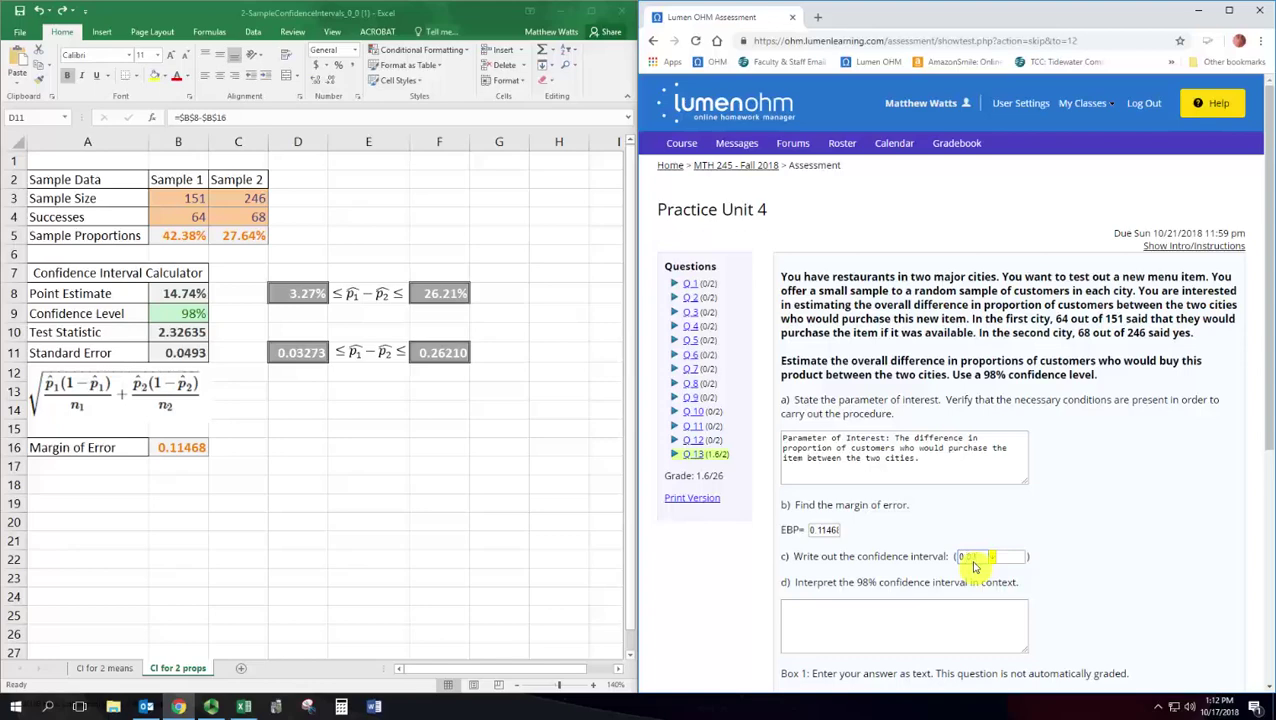
text(3273,0.2)
key(BackSpace)
key(BackSpace)
text(.26210)
Begin the part d interpretation with "We are 98% confident that the proportion of customers in".
click(951, 622)
scroll(1181, 605, down, 1)
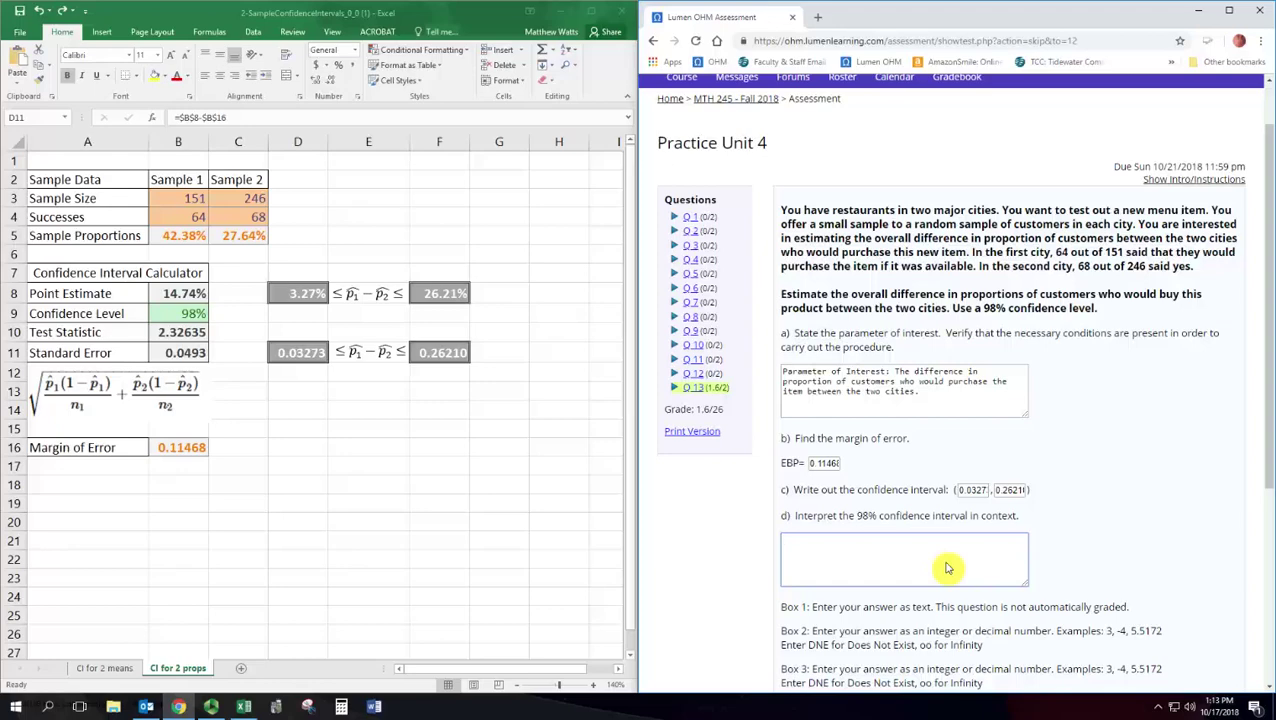
text(We are 98% confident that the p)
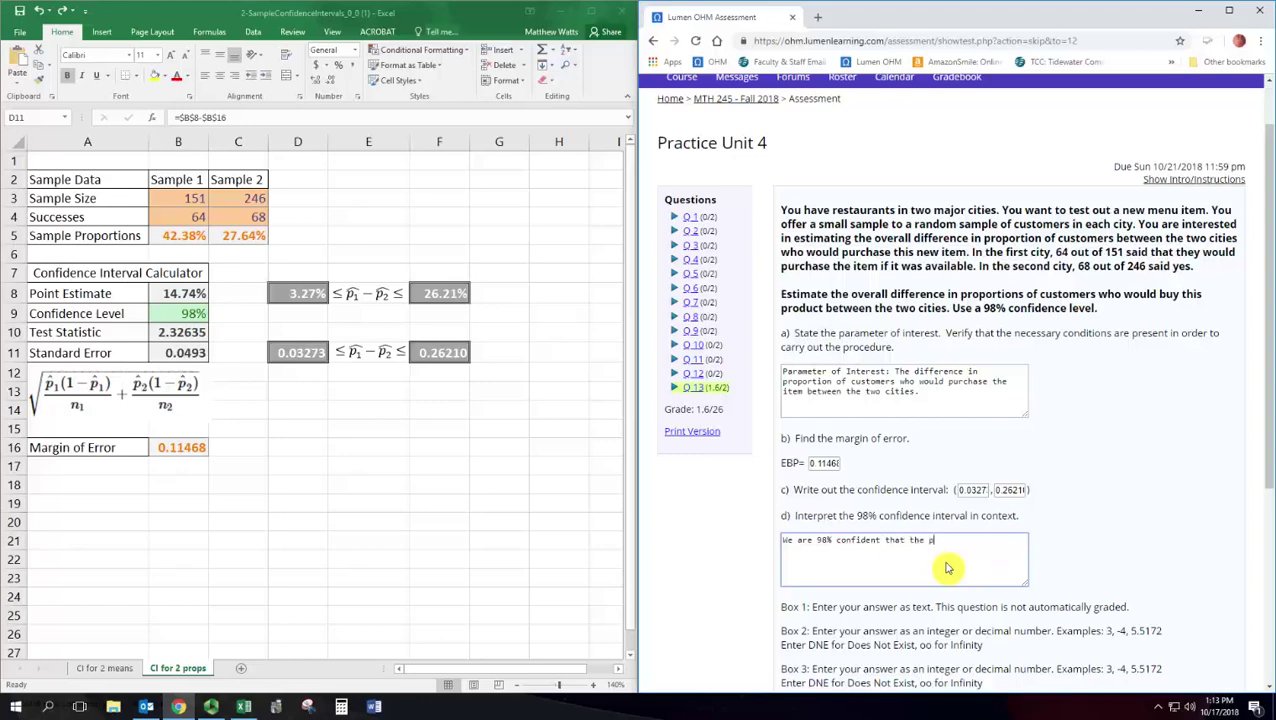
text(roportion of customers in)
Maximize the browser window and enlarge the assessment page to 150%, keeping the question and answer fields in view.
click(1229, 10)
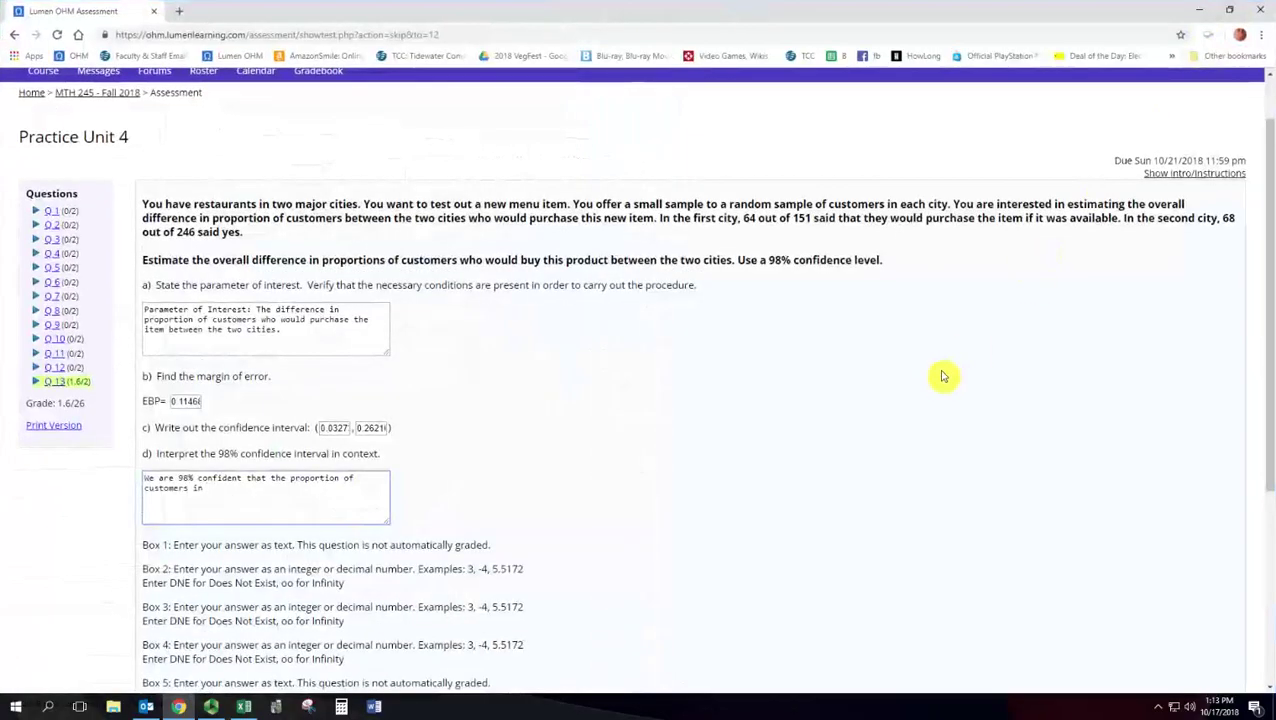
key(ctrl+plus)
key(ctrl+plus)
key(ctrl+plus)
scroll(730, 430, down, 3)
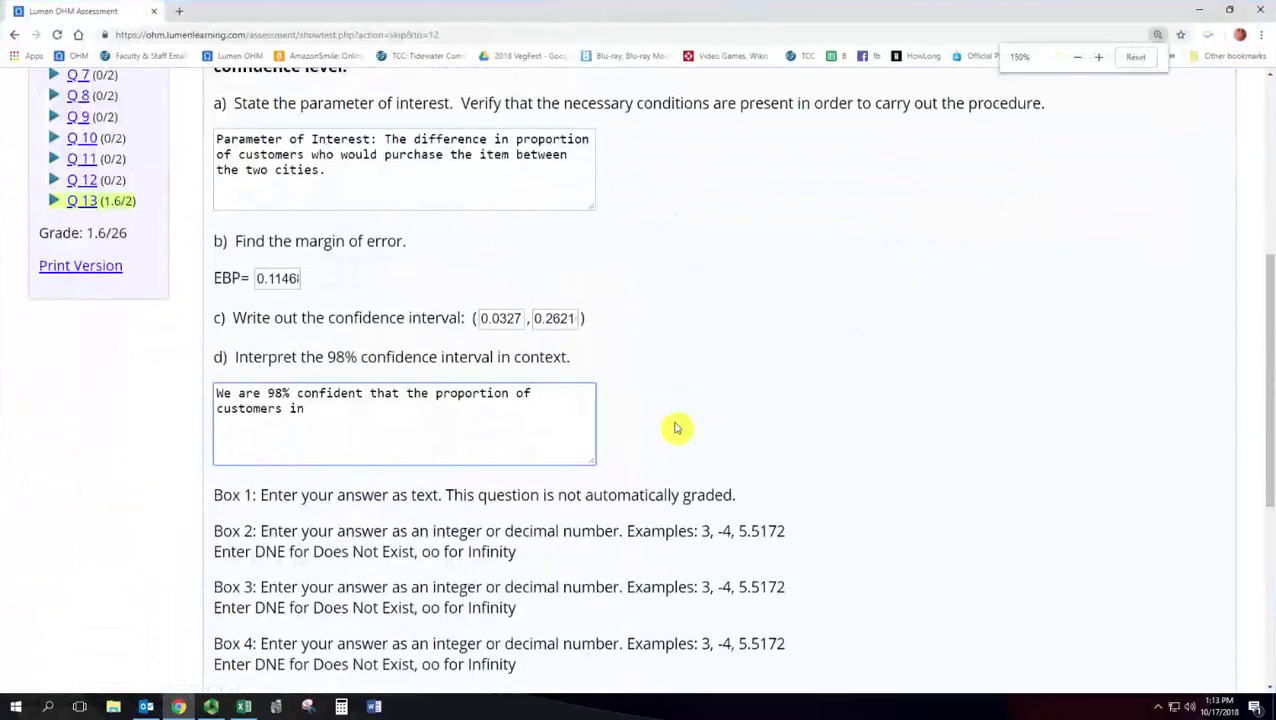
scroll(585, 442, up, 2)
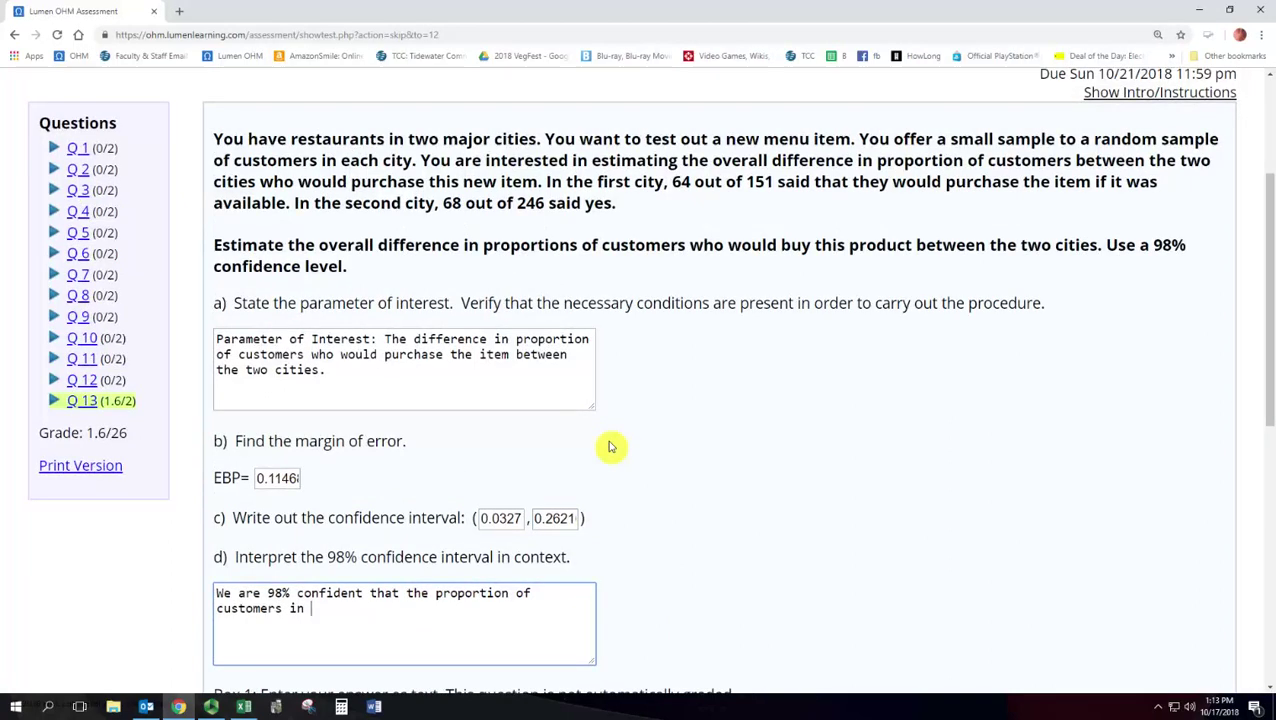
Continue the interpretation with "the first city is 3.3% to 26.2% greater than the proportion of customers in the second".
text(thes)
key(BackSpace)
key(BackSpace)
text(e first city is )
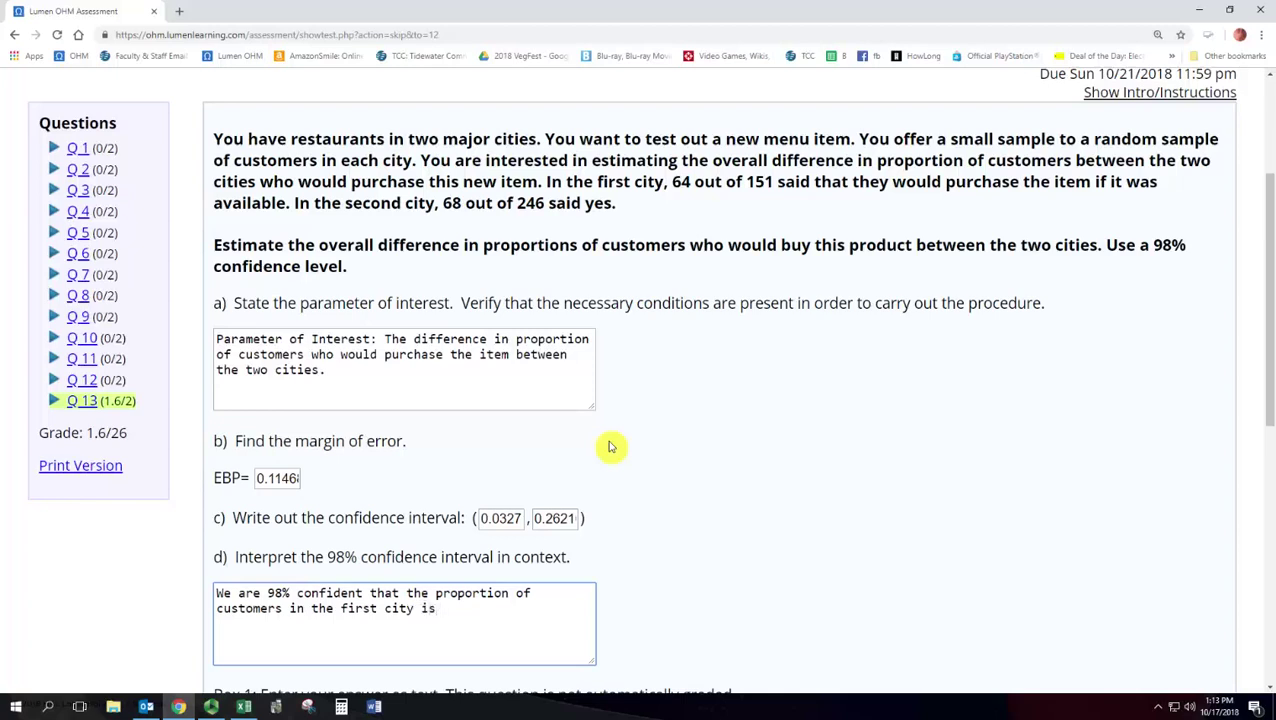
text(3.2)
key(BackSpace)
text(3)
text(% to 26.2% greater)
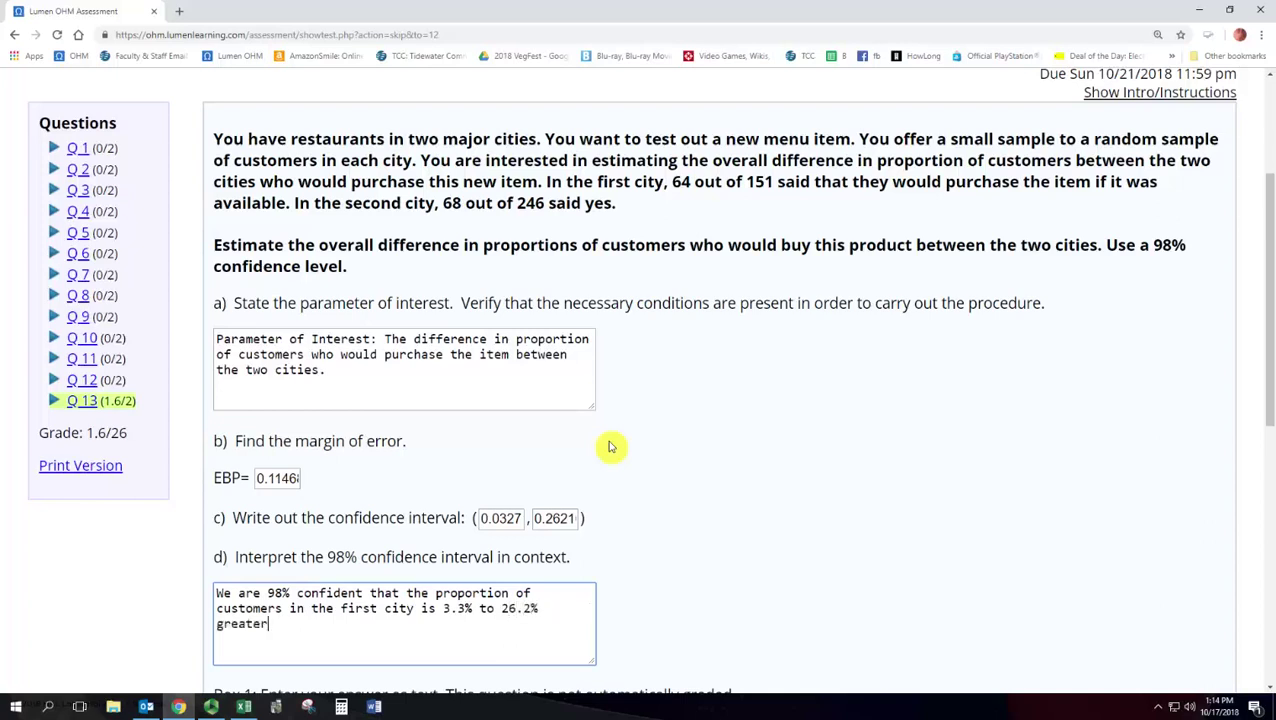
text( than the p)
text(roportion of )
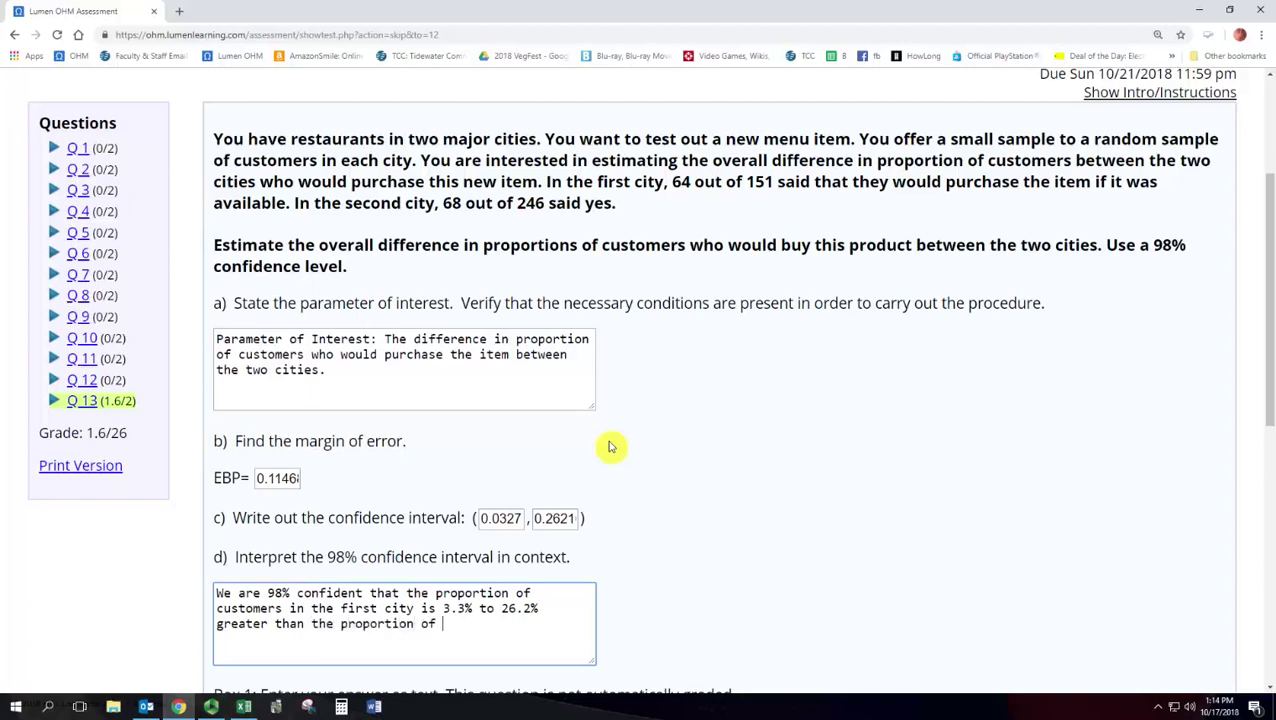
text(customers )
text(in the second )
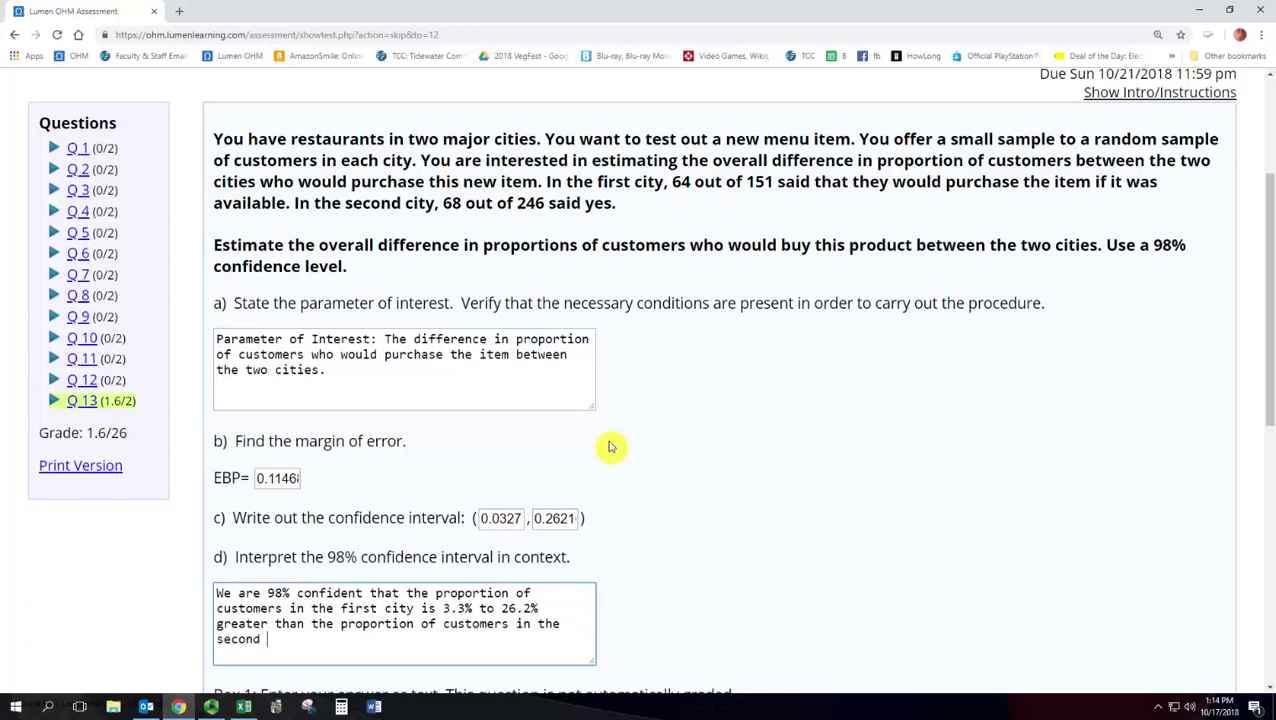
Complete the interpretation with "city" and add "that would purchase the item" after both city mentions, ending with a period.
text(citythat would purch)
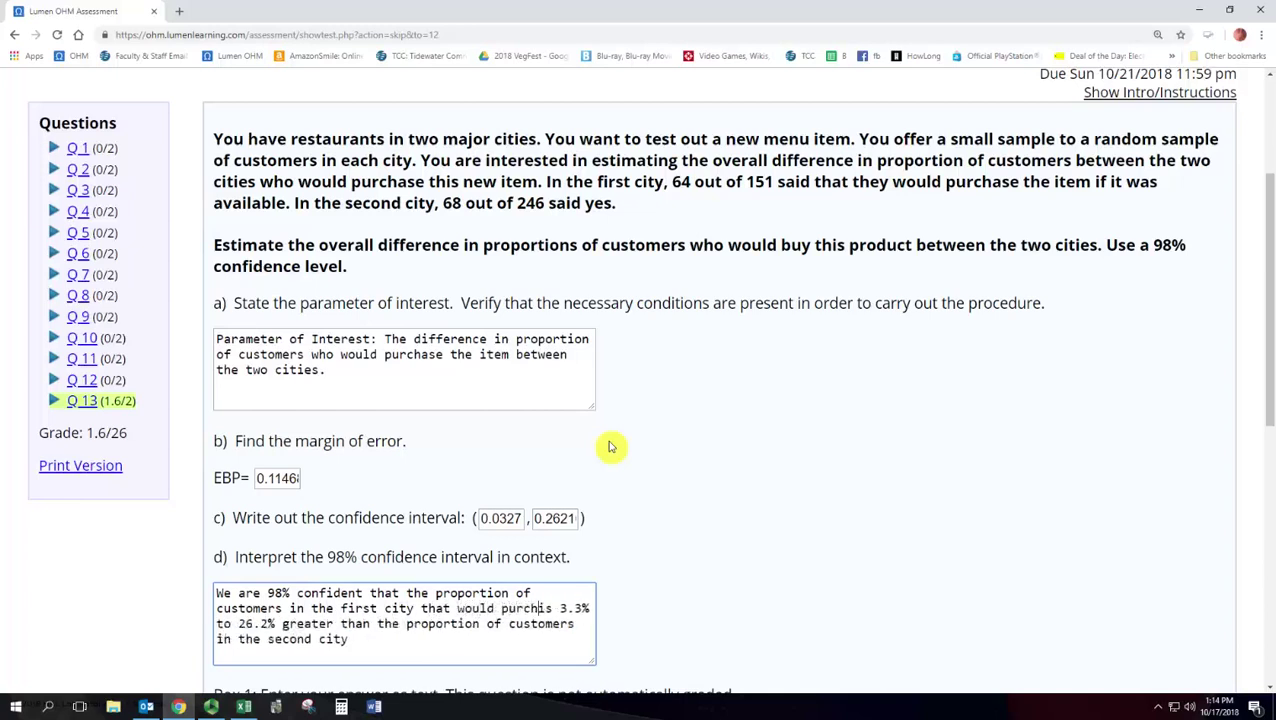
text(ase the item)
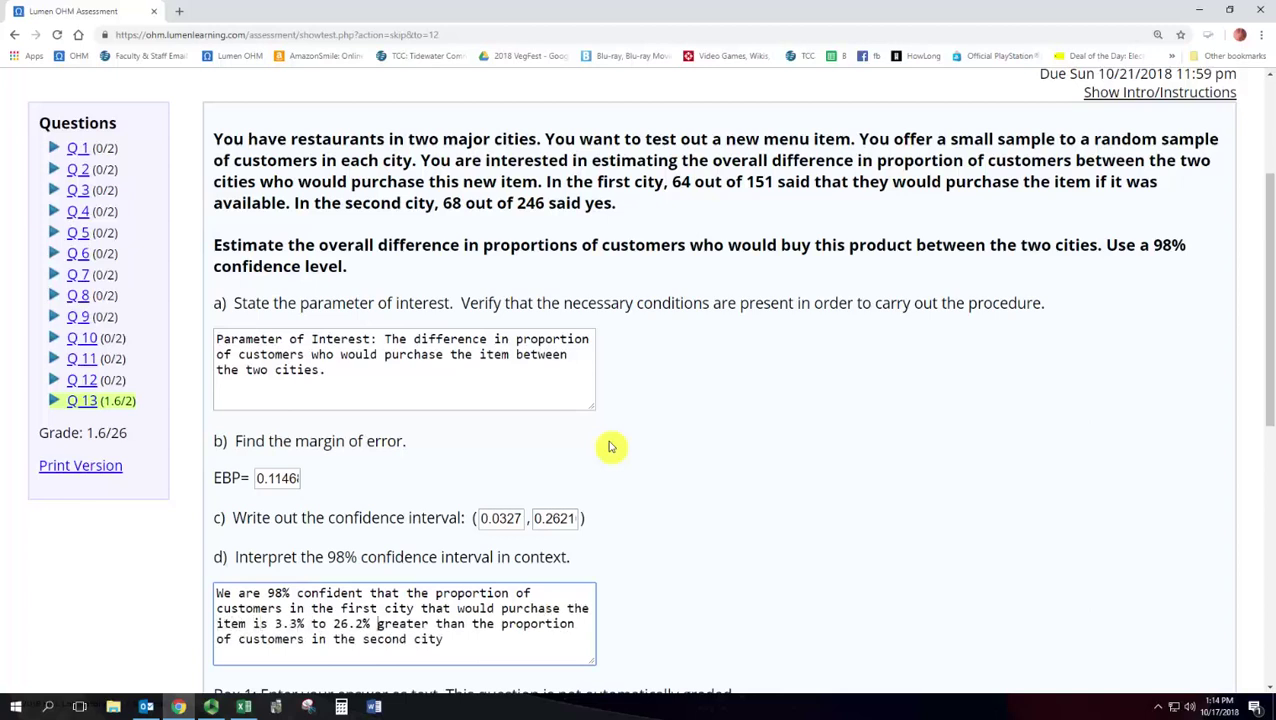
key(End)
text(that would purchase the item.)
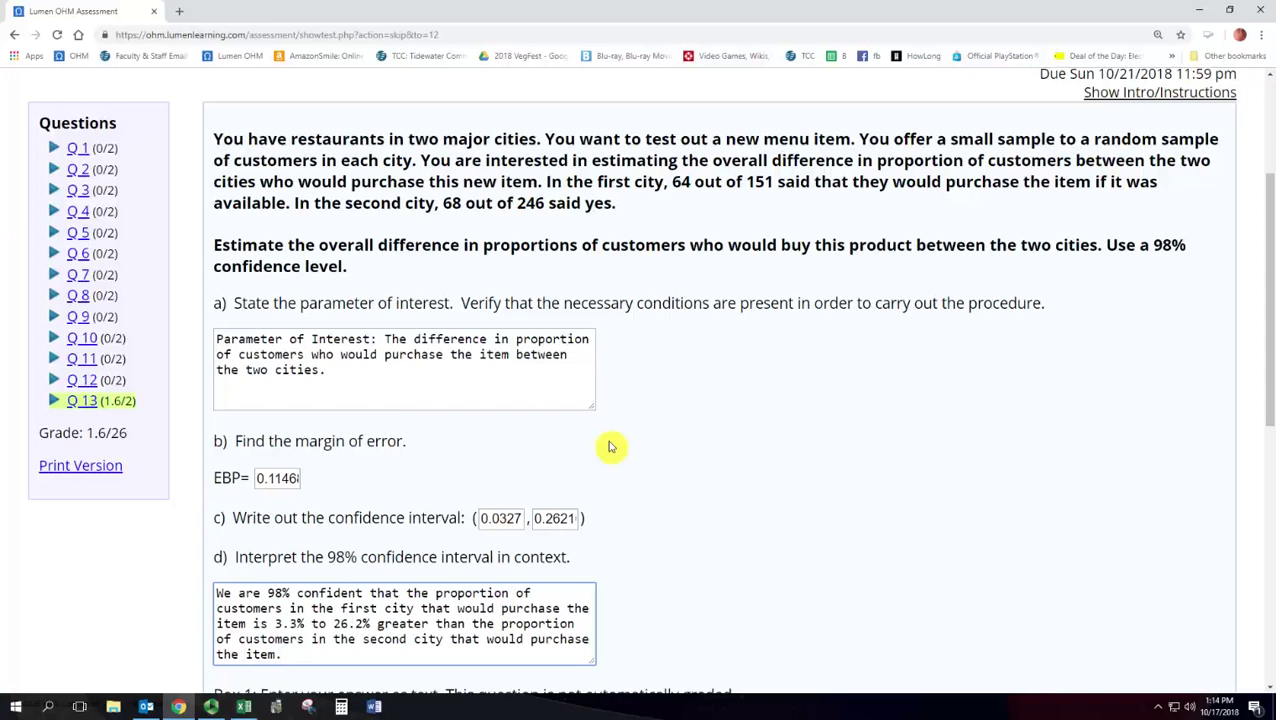
click(500, 518)
click(553, 519)
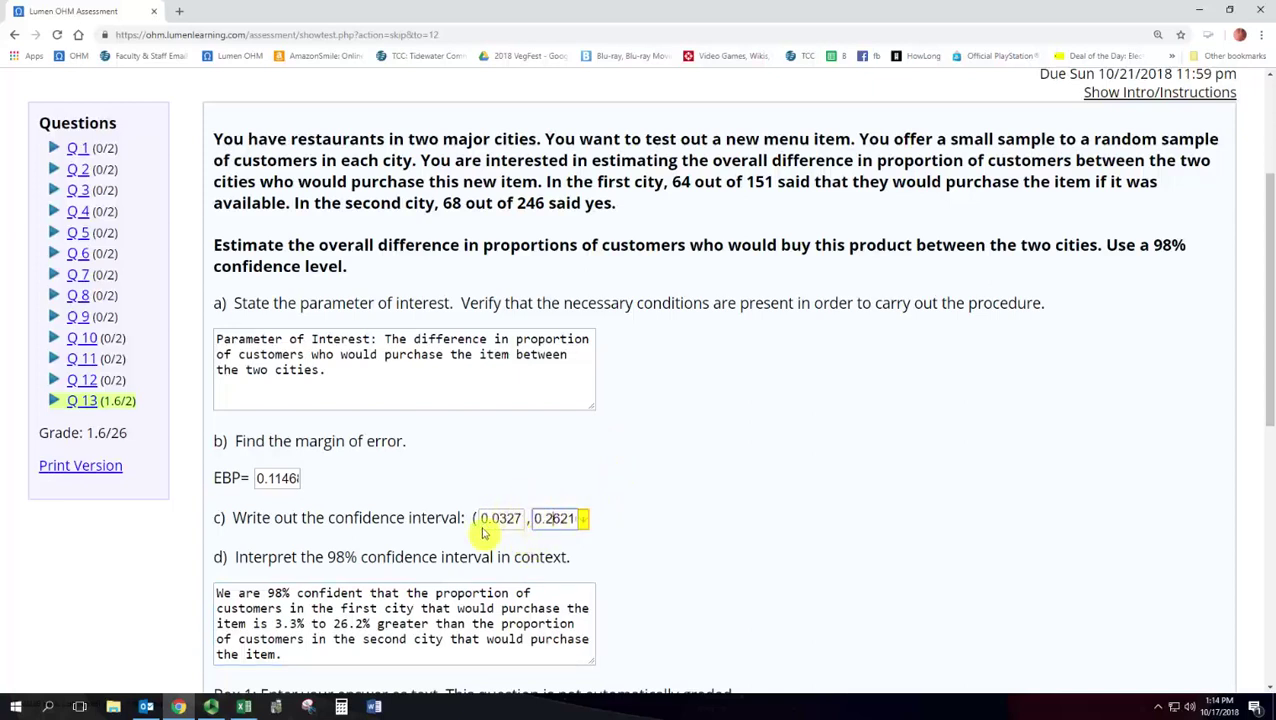